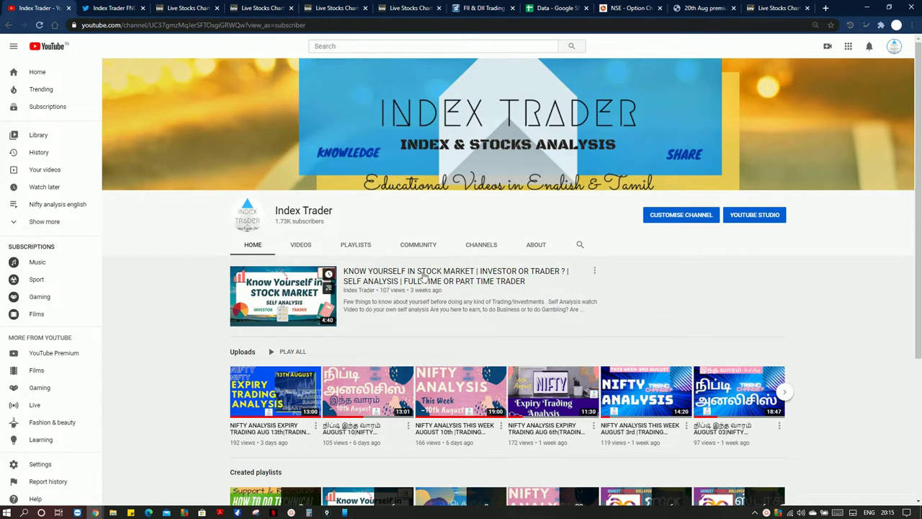
# - Open the channel's community post about FII stock futures positions to view its full longs, shorts and net table
pyautogui.click(414, 250)
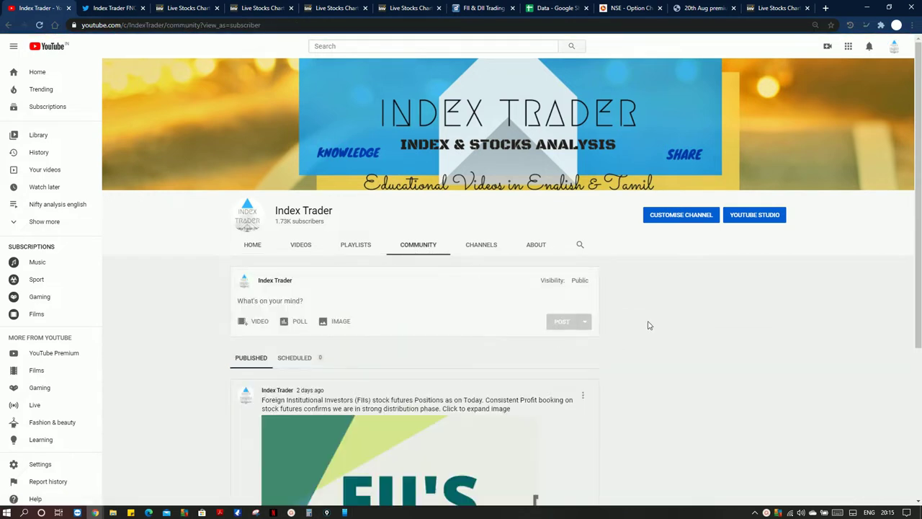
pyautogui.scroll(-2, 649, 323)
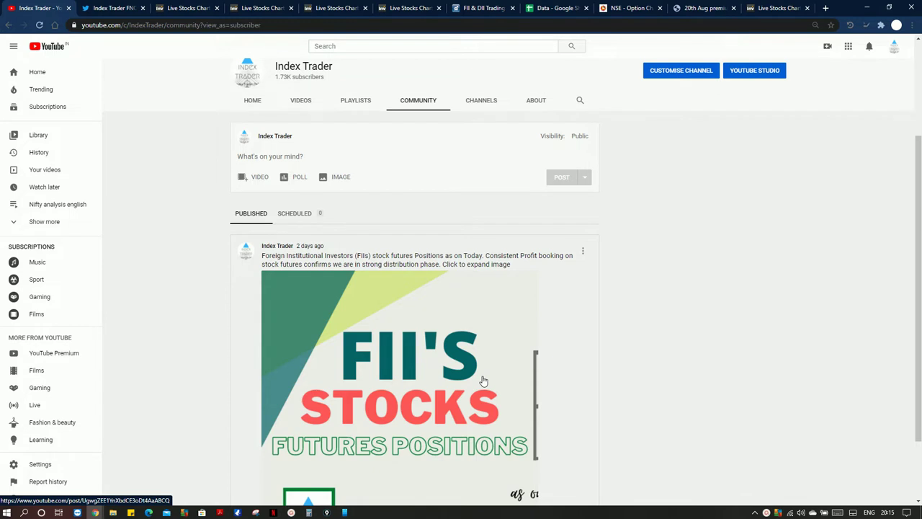
pyautogui.scroll(-1, 599, 319)
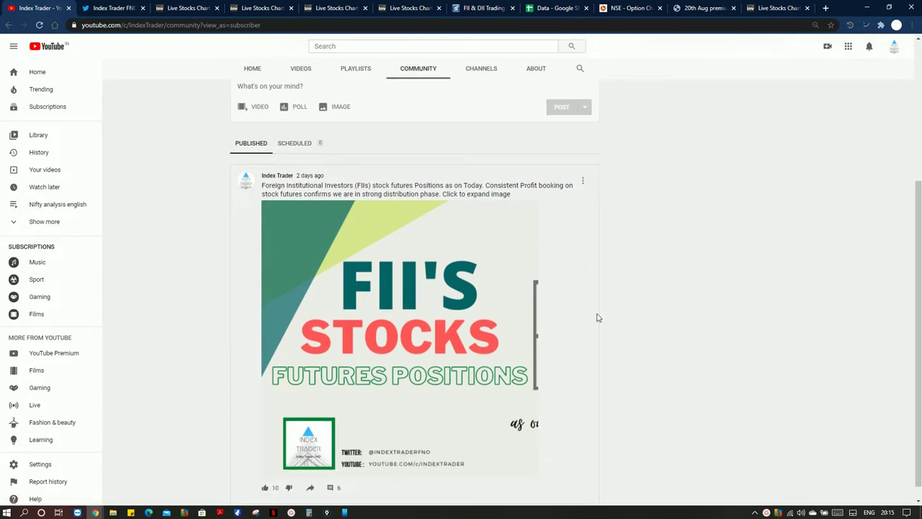
pyautogui.click(452, 339)
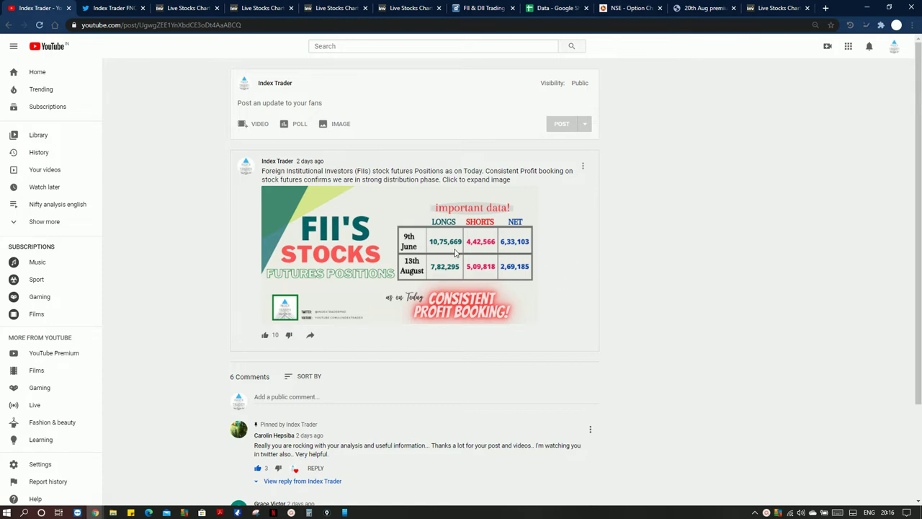
# - Switch to the channel's Twitter profile and review the pinned FII data tweet and the Aug 14 Nifty tweets
pyautogui.click(117, 9)
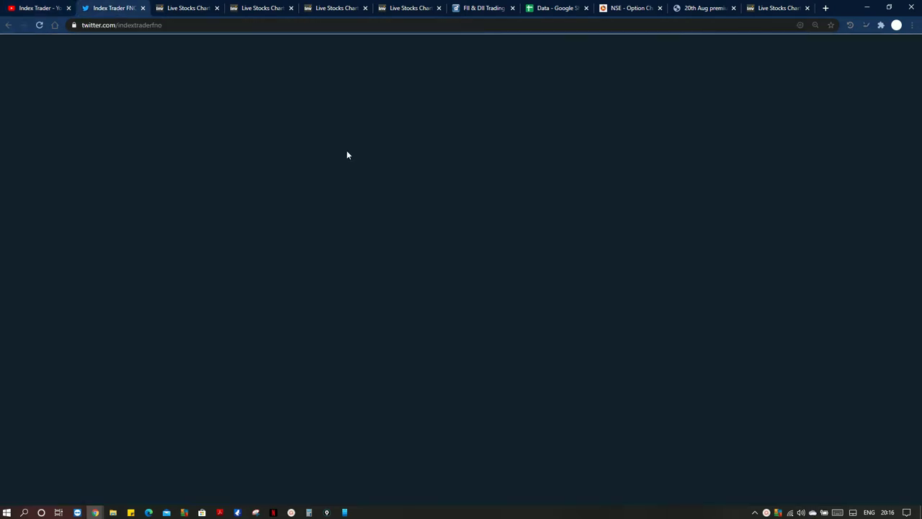
pyautogui.scroll(7, 432, 202)
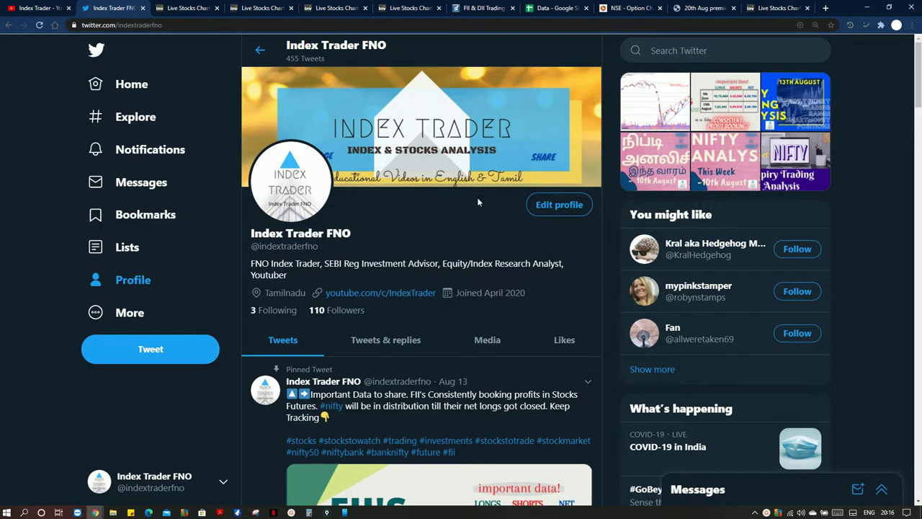
pyautogui.scroll(-2, 477, 202)
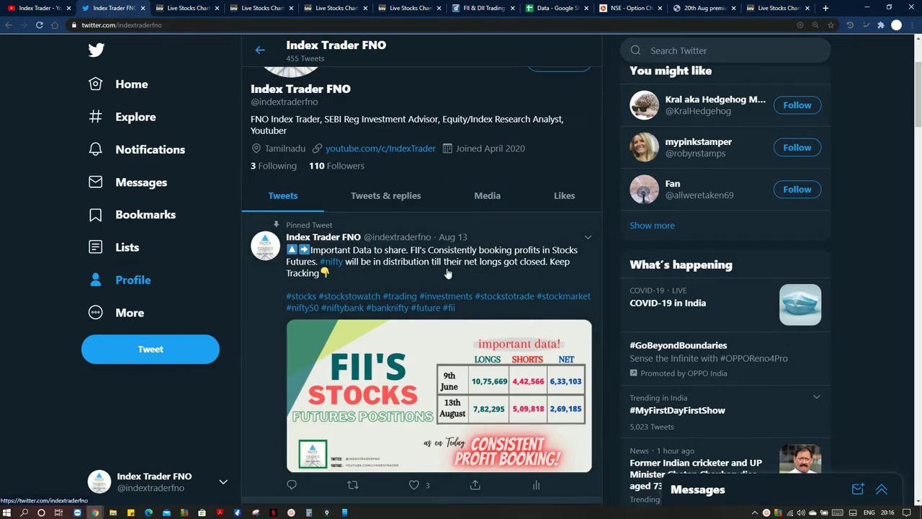
pyautogui.scroll(-2, 431, 320)
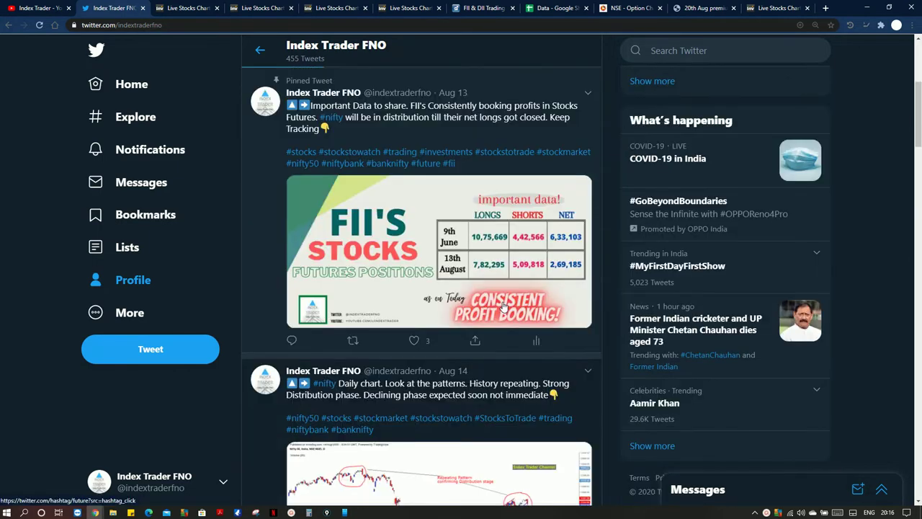
pyautogui.scroll(-3, 531, 351)
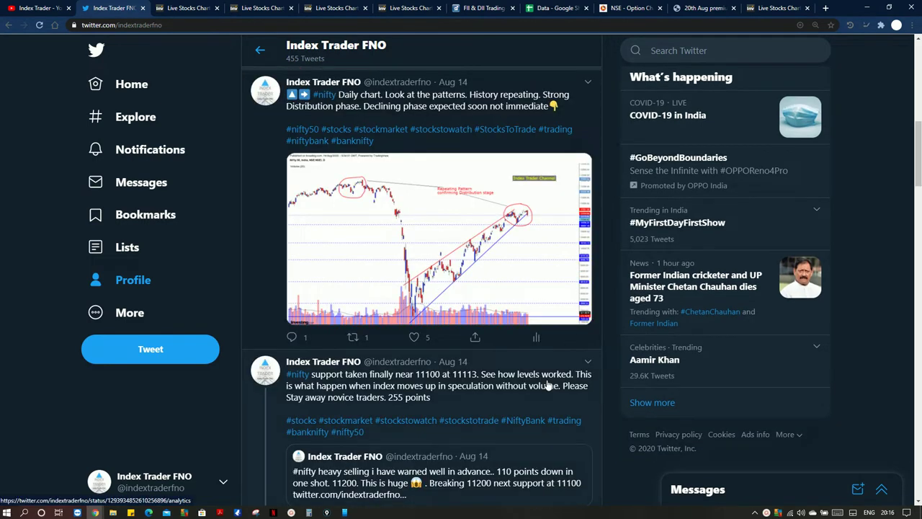
pyautogui.scroll(-2, 546, 384)
pyautogui.scroll(-2, 552, 381)
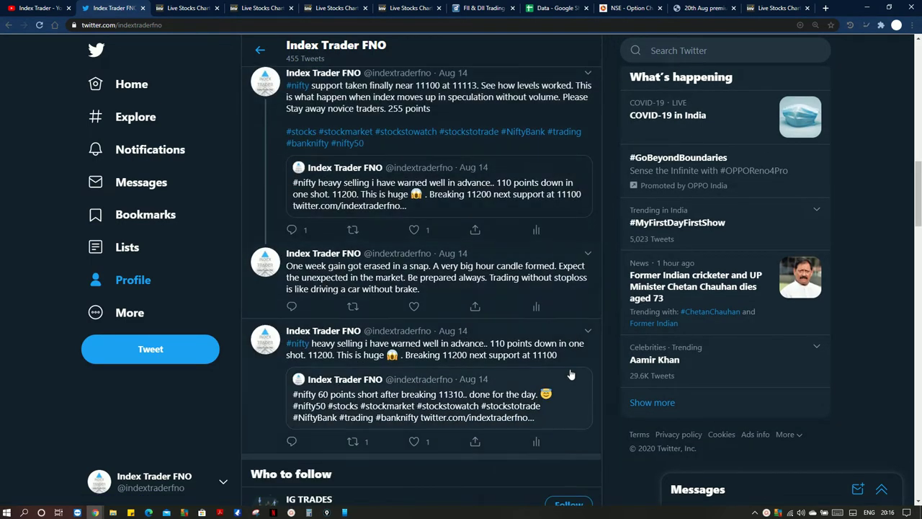
pyautogui.scroll(-6, 530, 368)
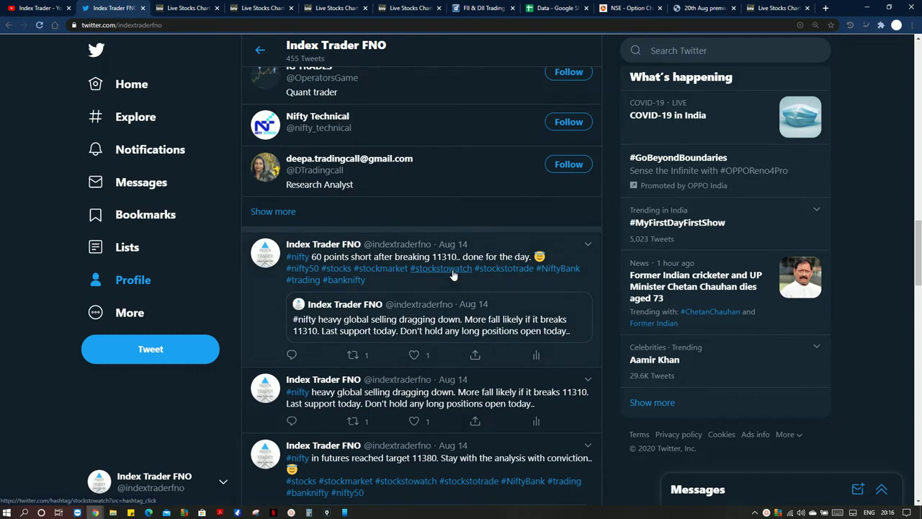
pyautogui.scroll(6, 449, 301)
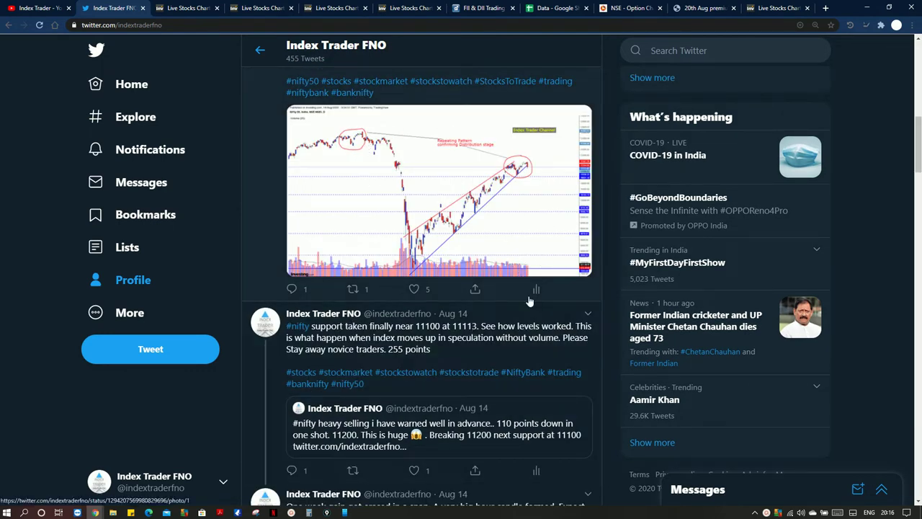
pyautogui.scroll(-3, 479, 324)
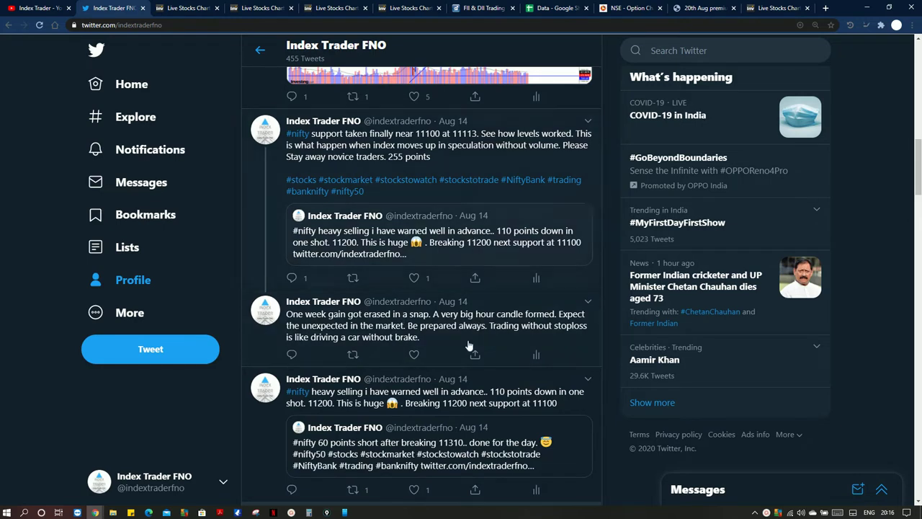
pyautogui.scroll(-2, 472, 284)
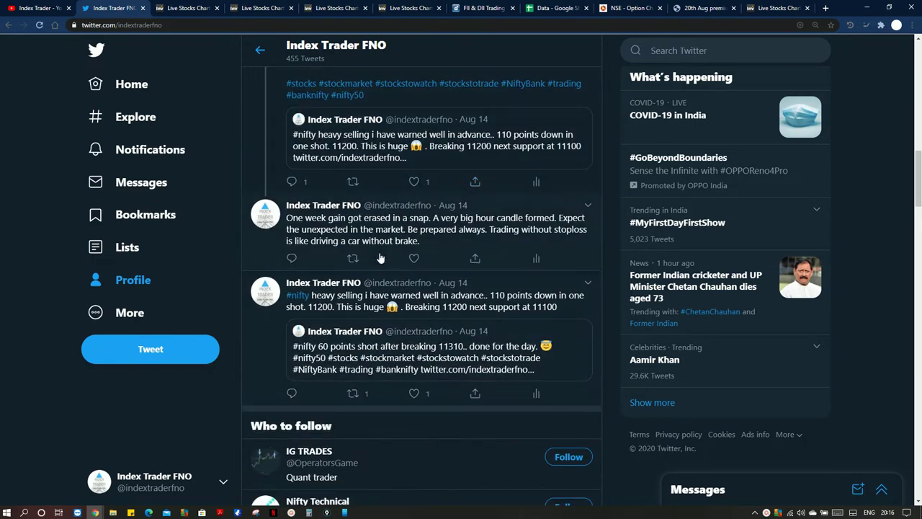
# - Switch to the Nifty 50 daily chart on Investing.com and examine the circled August price action against the trendlines and horizontal levels
pyautogui.click(198, 9)
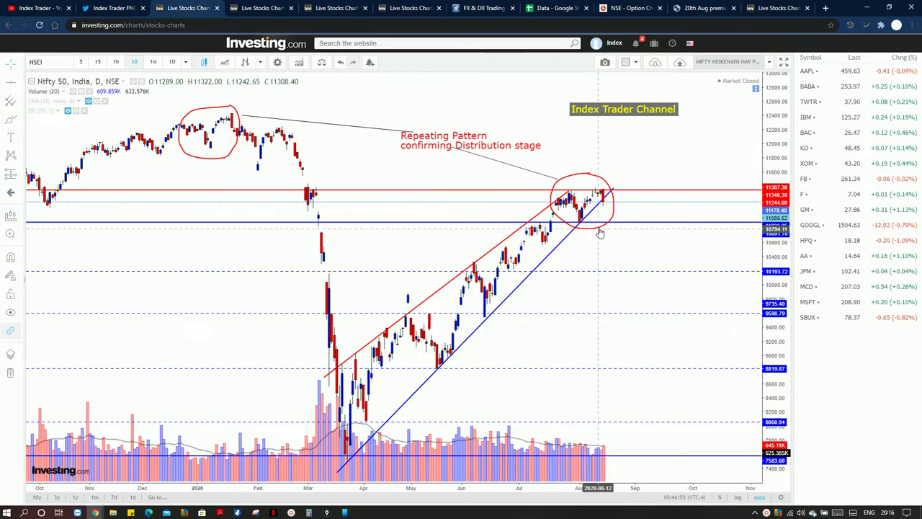
pyautogui.scroll(1, 597, 252)
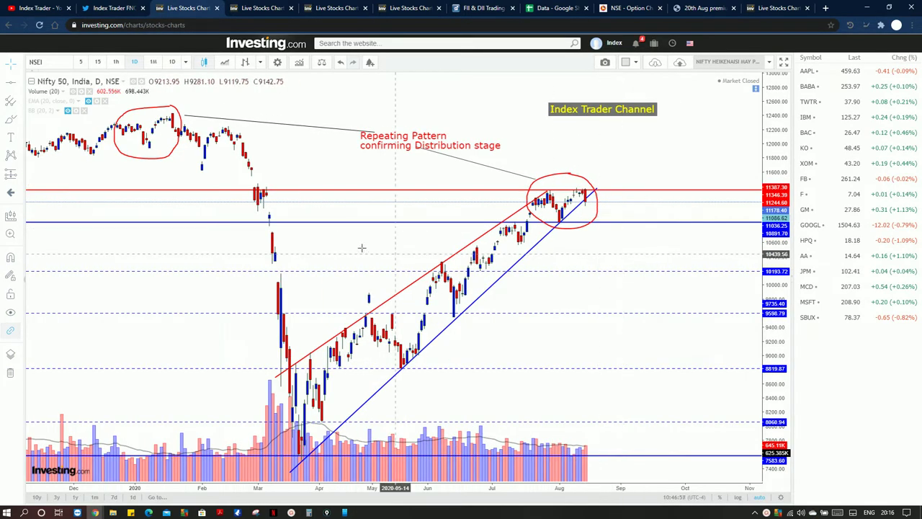
pyautogui.moveTo(576, 253); pyautogui.dragTo(559, 259)
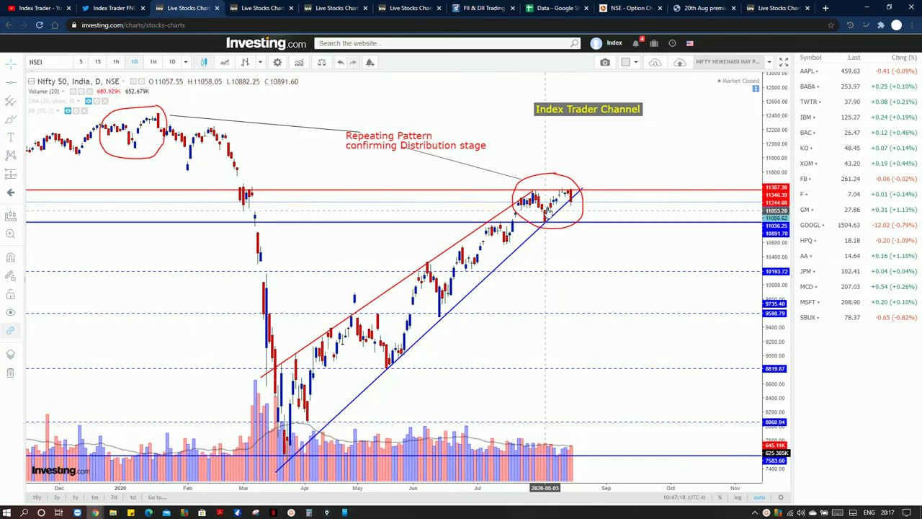
pyautogui.click(589, 222)
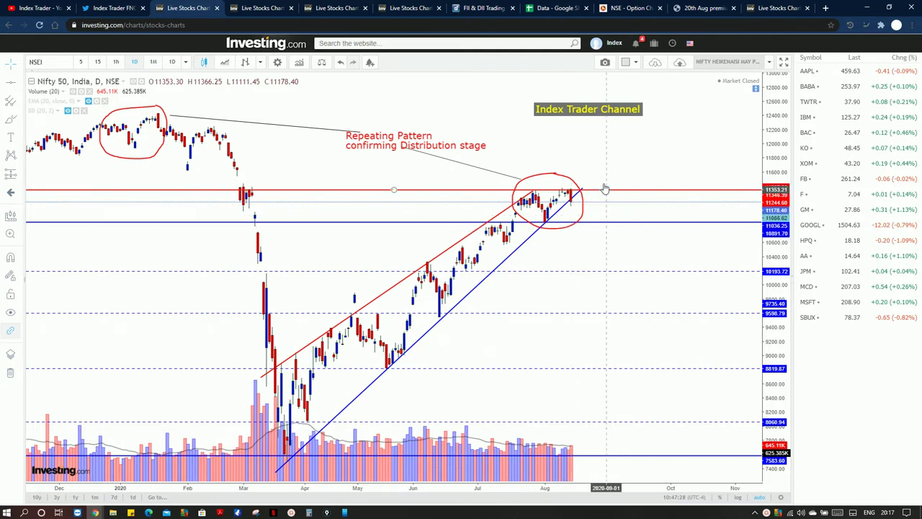
pyautogui.scroll(2, 600, 245)
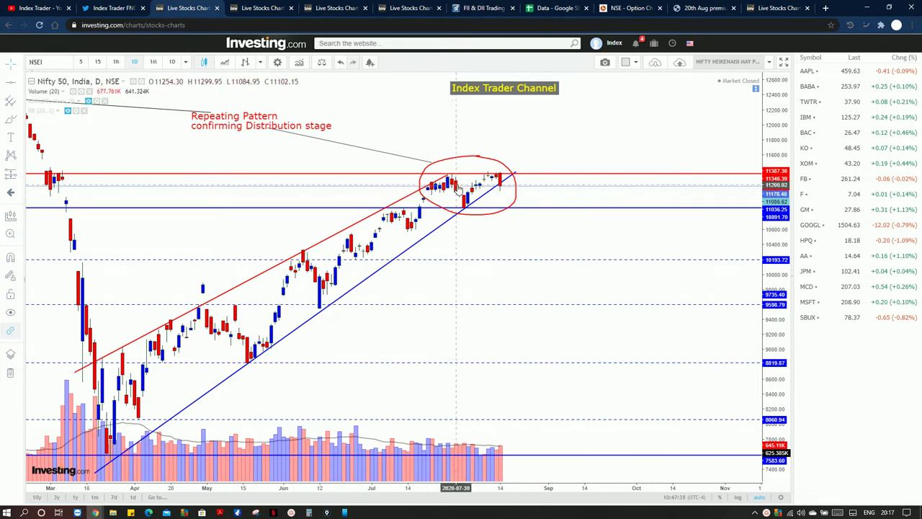
pyautogui.scroll(-2, 468, 209)
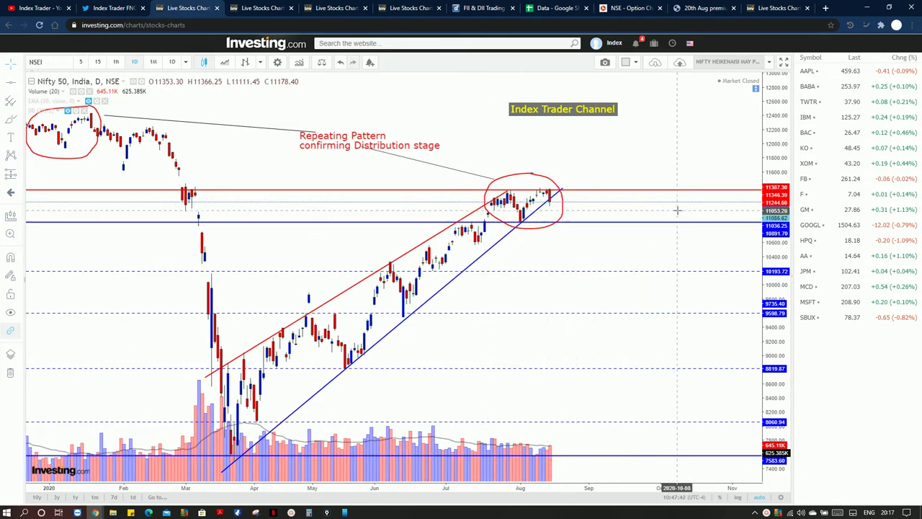
pyautogui.scroll(-1, 670, 213)
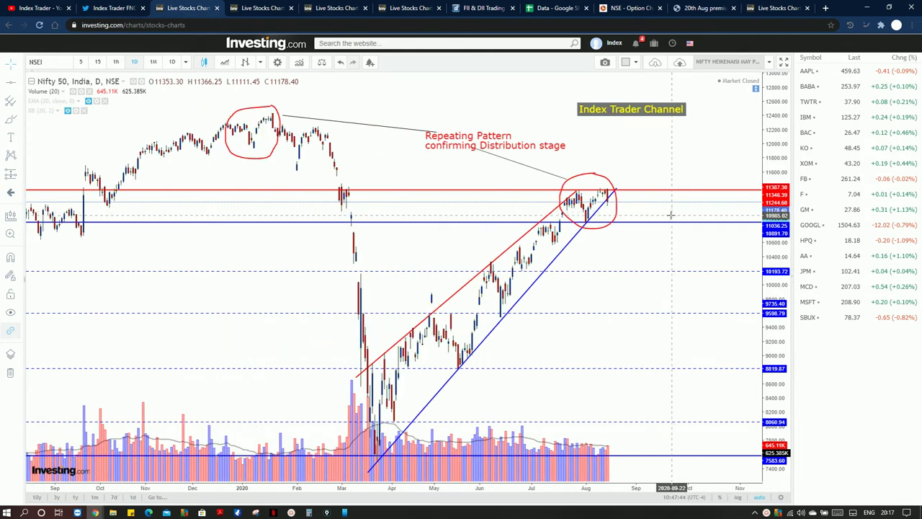
pyautogui.scroll(-1, 671, 225)
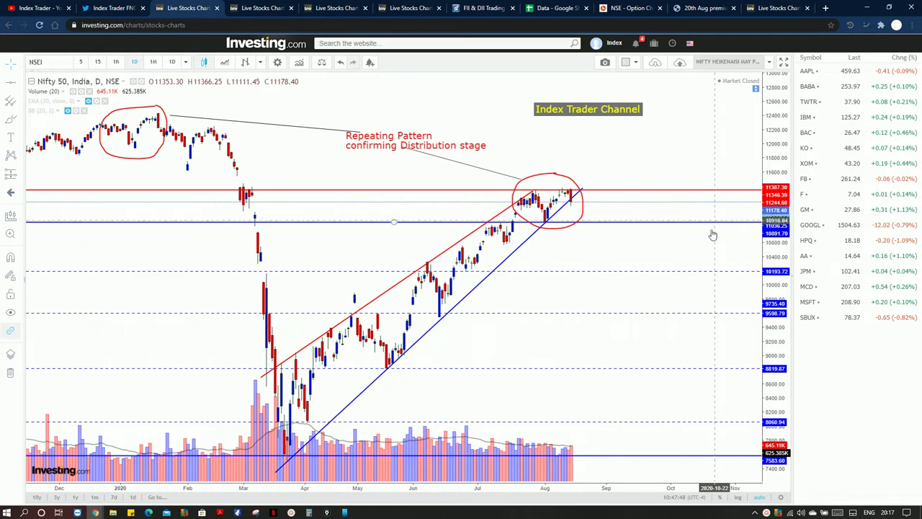
pyautogui.moveTo(634, 245); pyautogui.dragTo(617, 244)
pyautogui.scroll(-1, 623, 239)
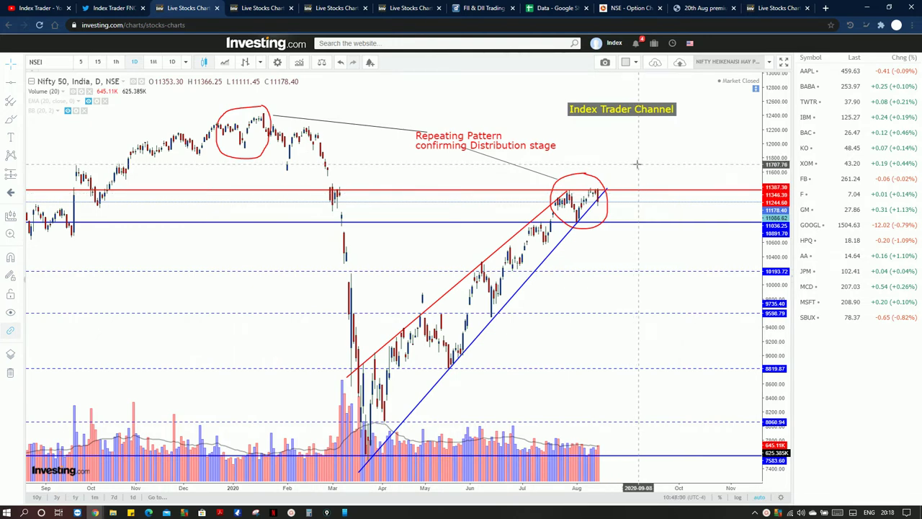
# - Compare the circled early-2020 top with the circled August pattern on the Nifty 50 daily chart
pyautogui.scroll(-1, 648, 175)
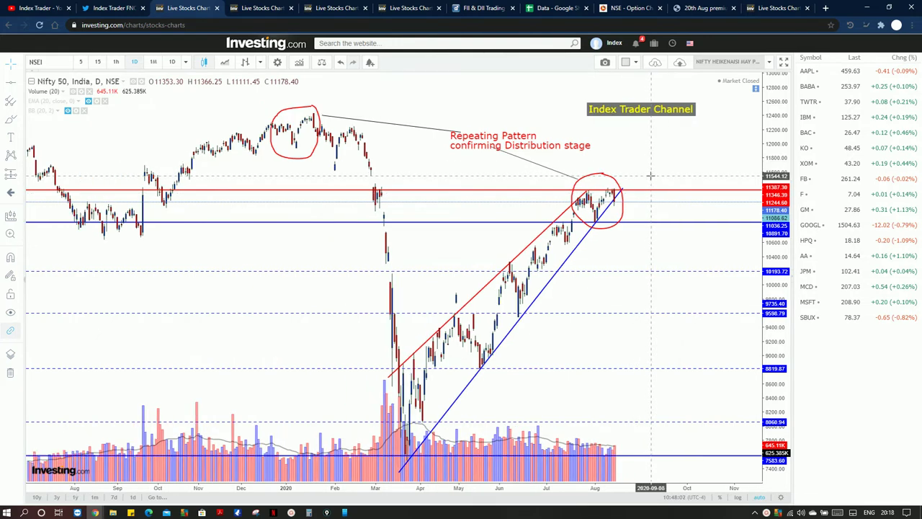
pyautogui.scroll(1, 650, 175)
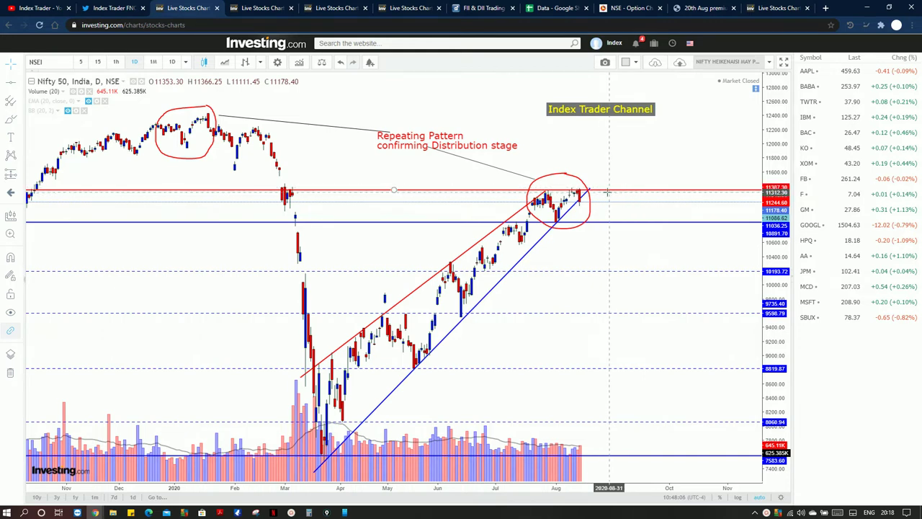
pyautogui.scroll(-1, 634, 196)
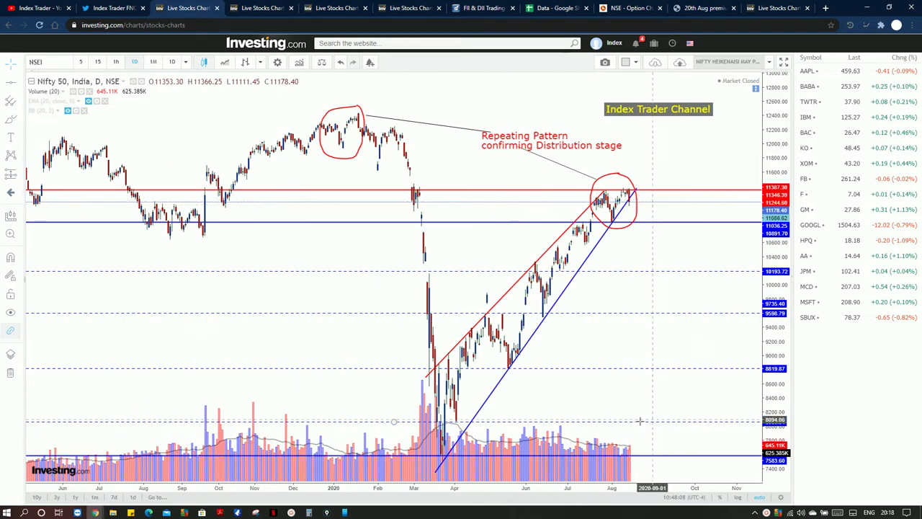
pyautogui.scroll(1, 621, 157)
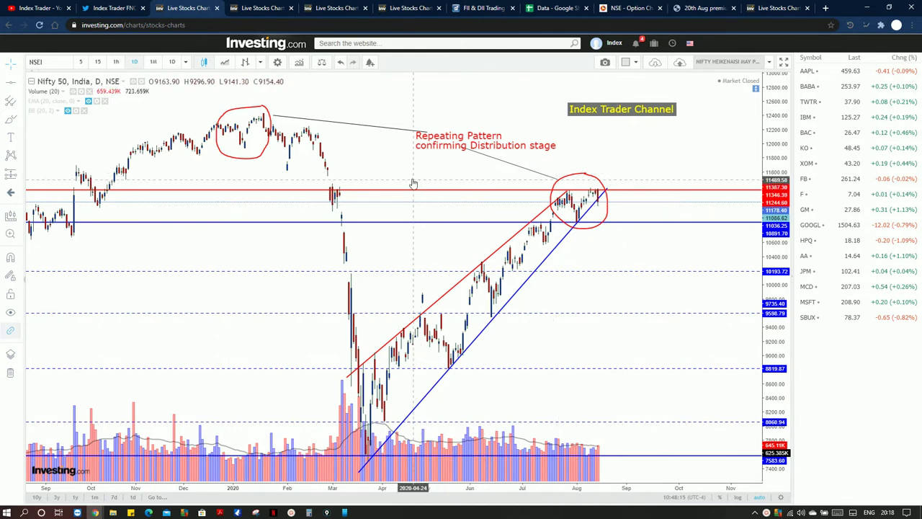
pyautogui.scroll(-1, 389, 144)
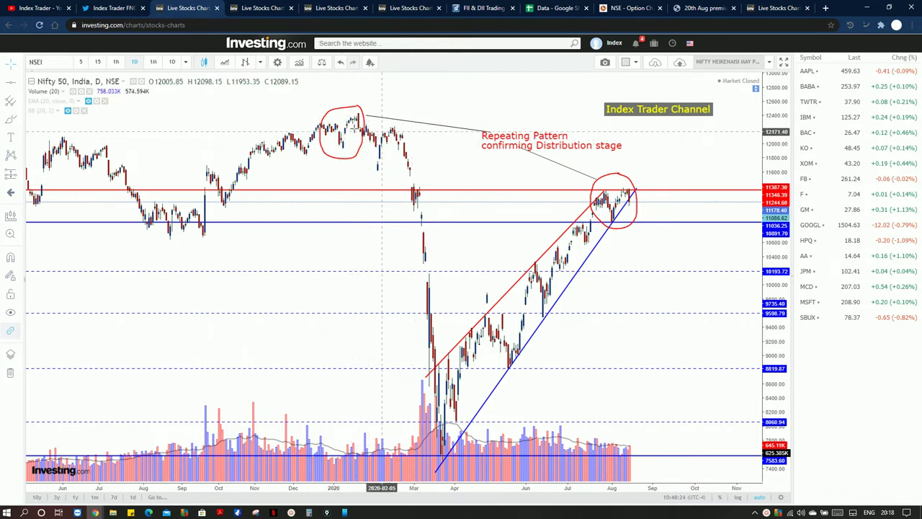
pyautogui.scroll(2, 677, 169)
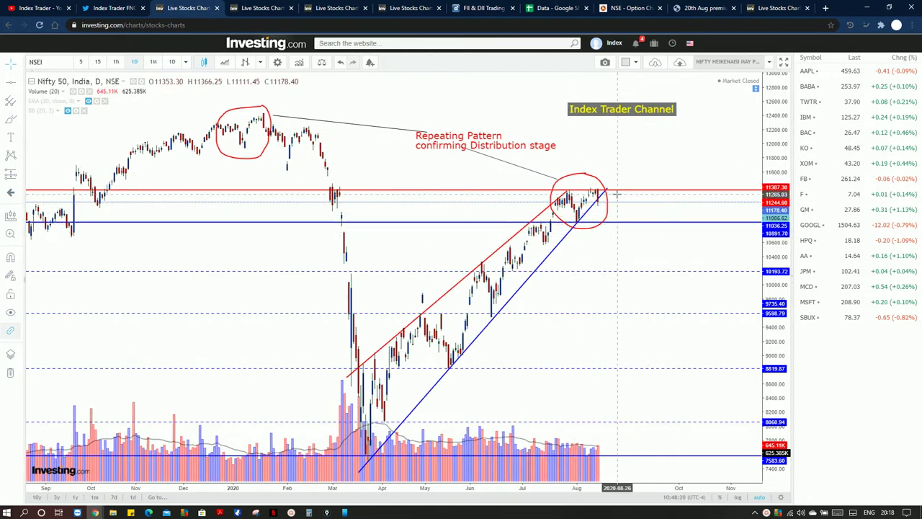
pyautogui.hscroll(1, 631, 230)
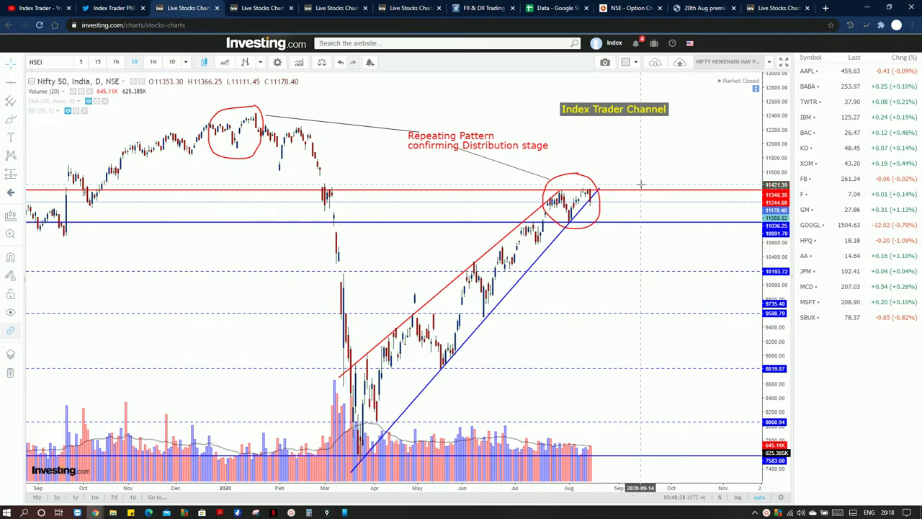
pyautogui.hscroll(1, 605, 243)
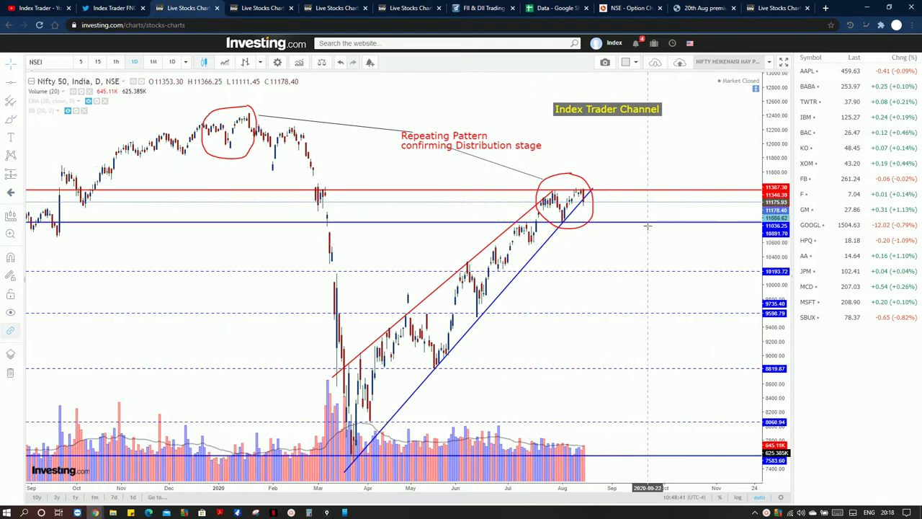
pyautogui.scroll(2, 615, 249)
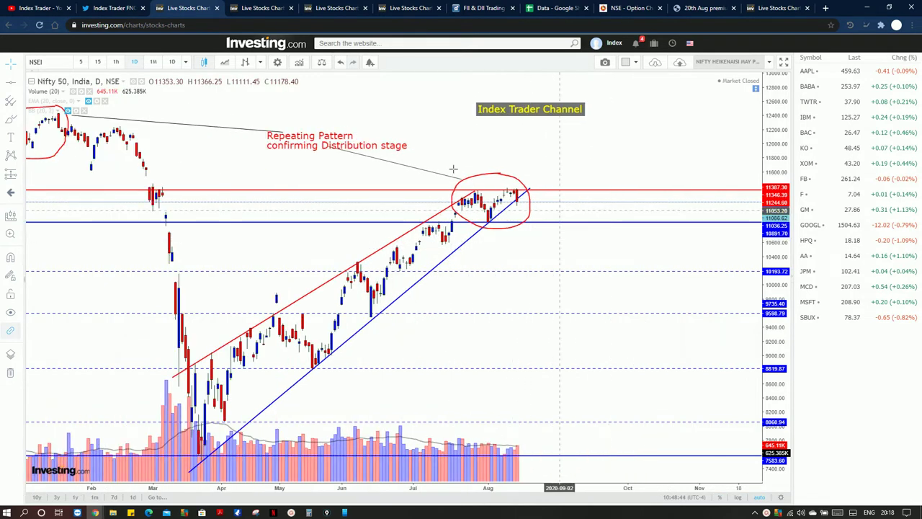
# - Restore the RSI (14) pane below the price chart and examine its falling trendline against the August price action
pyautogui.click(756, 90)
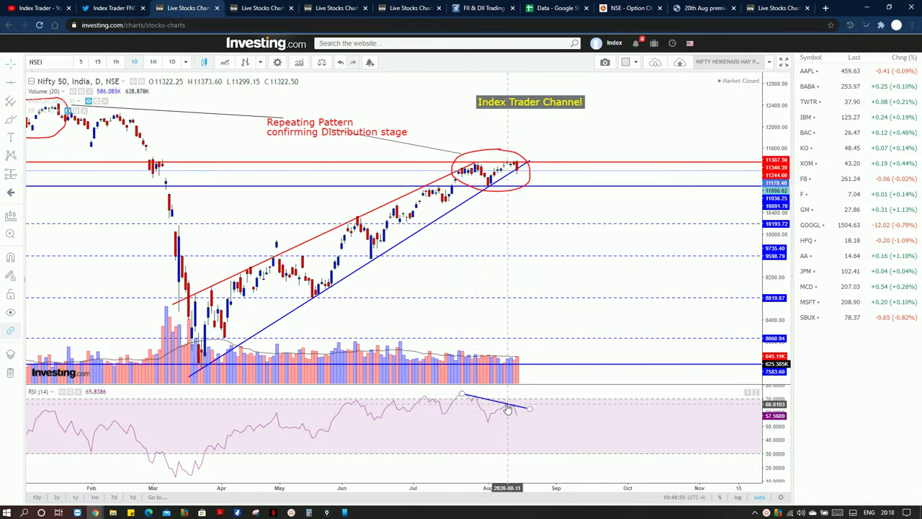
pyautogui.scroll(-1, 540, 241)
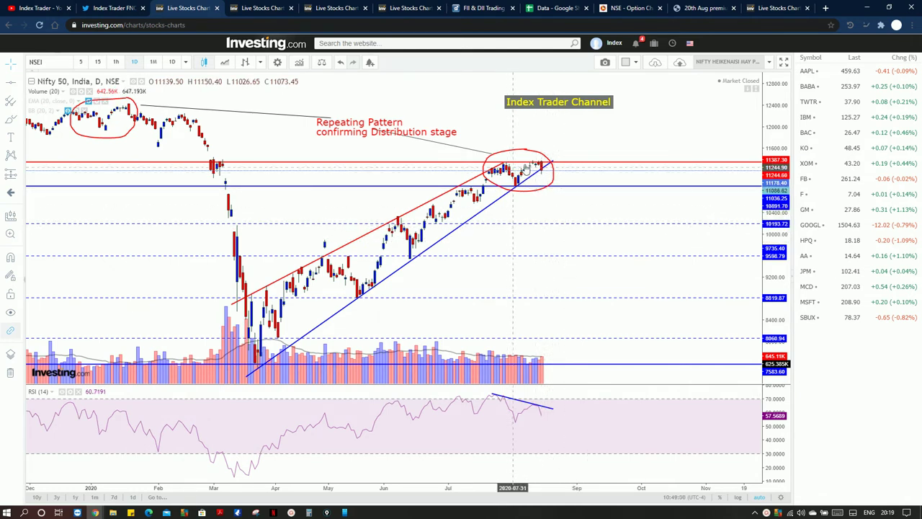
pyautogui.scroll(-2, 585, 231)
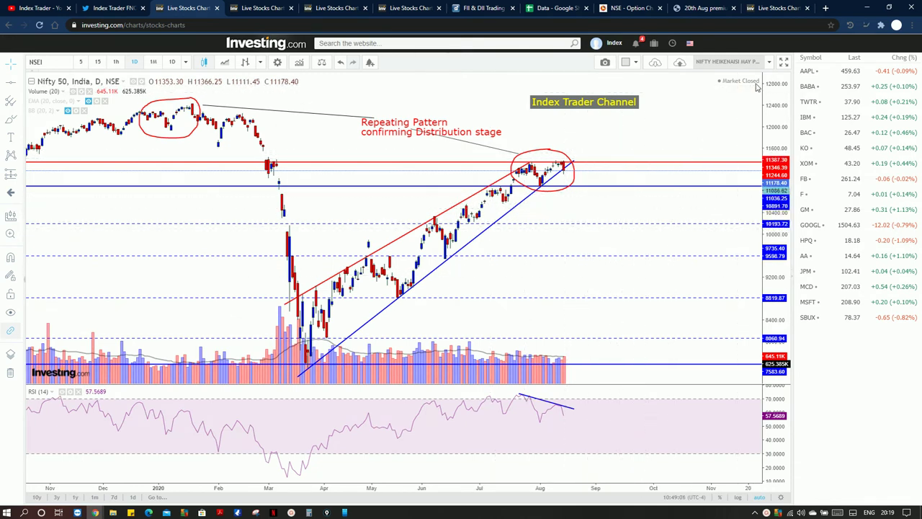
# - Switch to the Nifty 50 weekly chart and examine the circled March and July candles against the supply and resistance zones
pyautogui.click(265, 8)
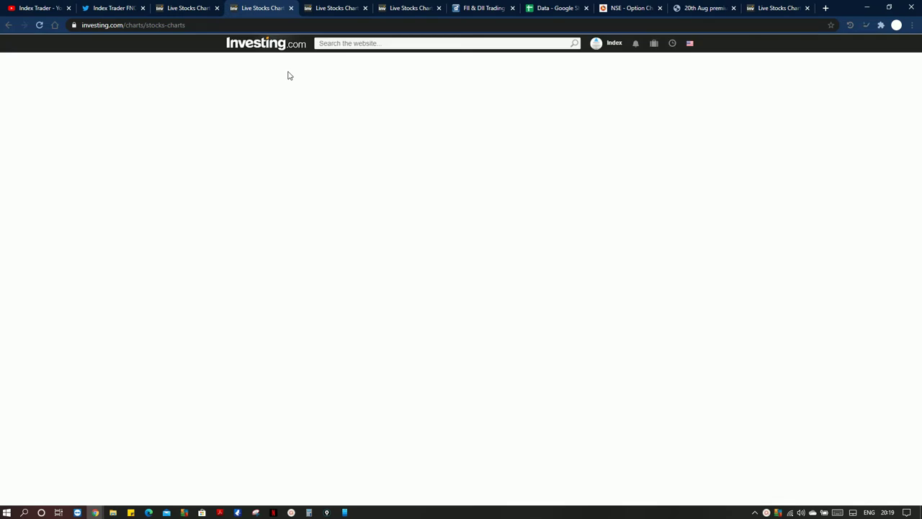
pyautogui.scroll(2, 522, 228)
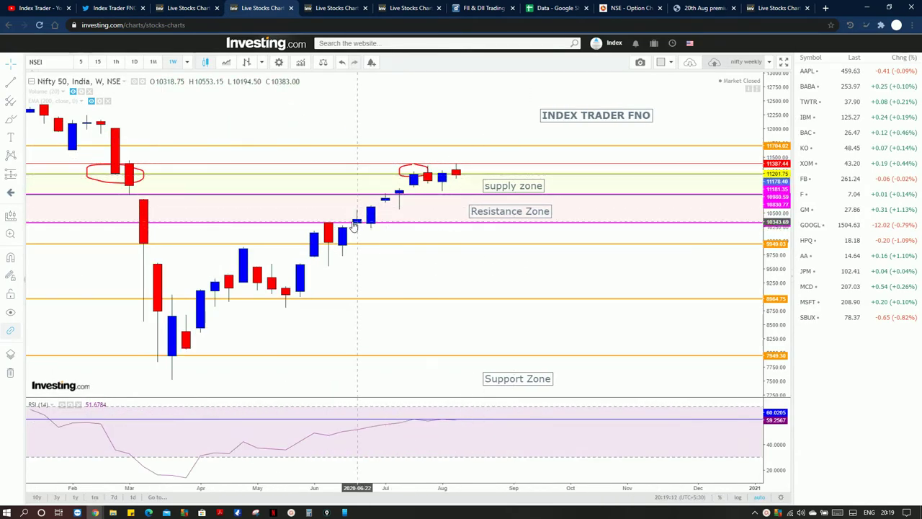
pyautogui.scroll(-3, 549, 238)
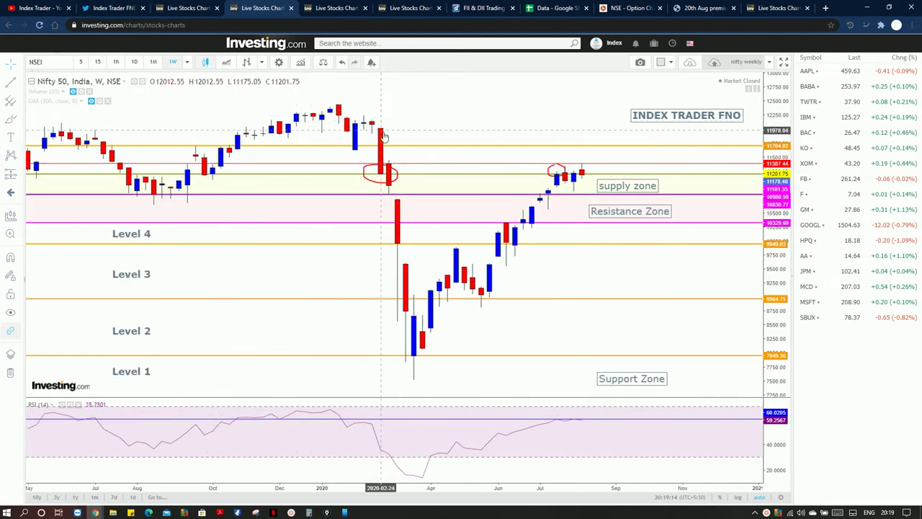
pyautogui.scroll(-2, 233, 158)
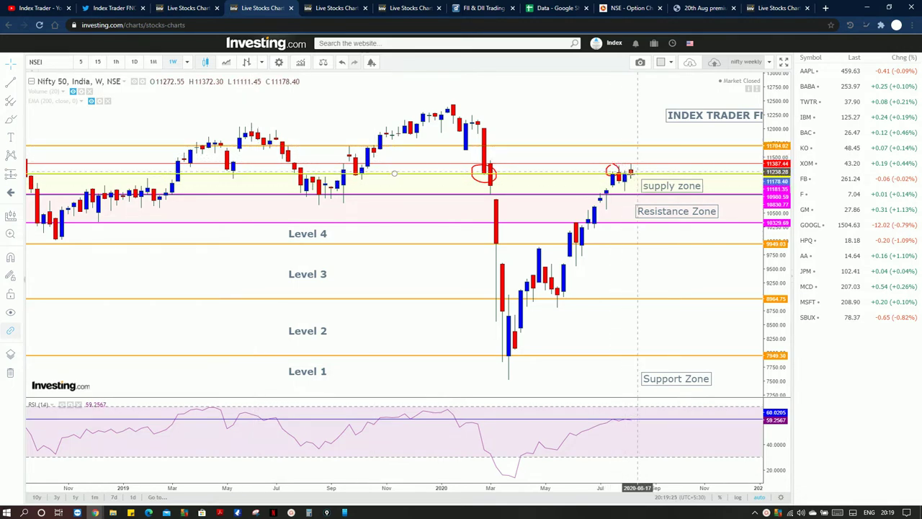
# - Examine the weekly RSI (14) line against its horizontal resistance line beneath the latest August candles
pyautogui.scroll(3, 633, 185)
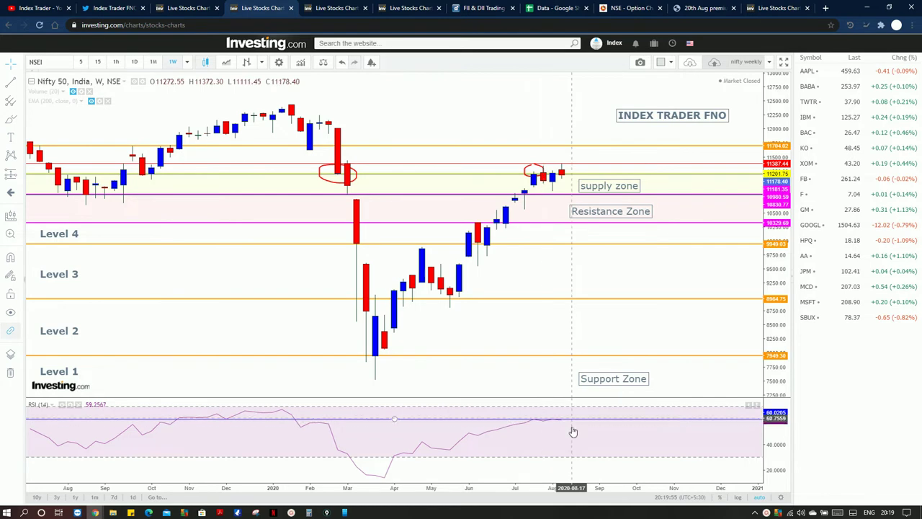
pyautogui.scroll(3, 565, 419)
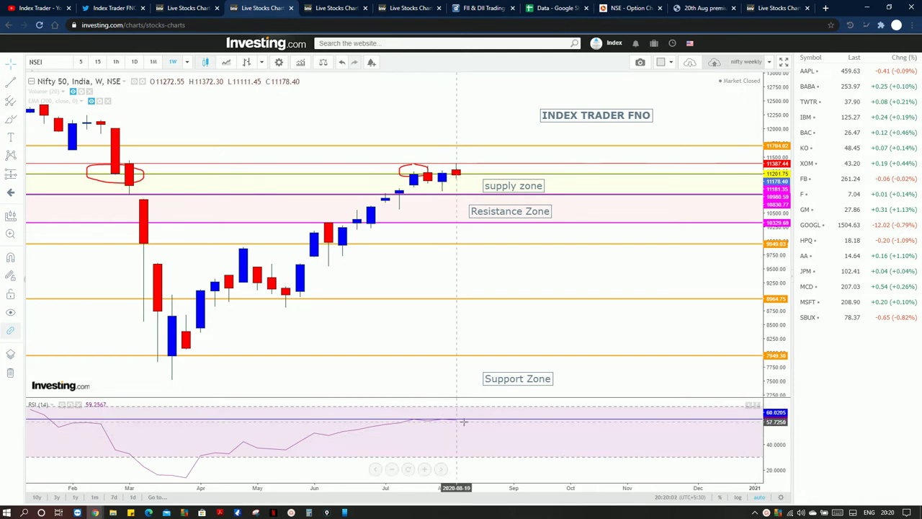
pyautogui.scroll(-2, 577, 427)
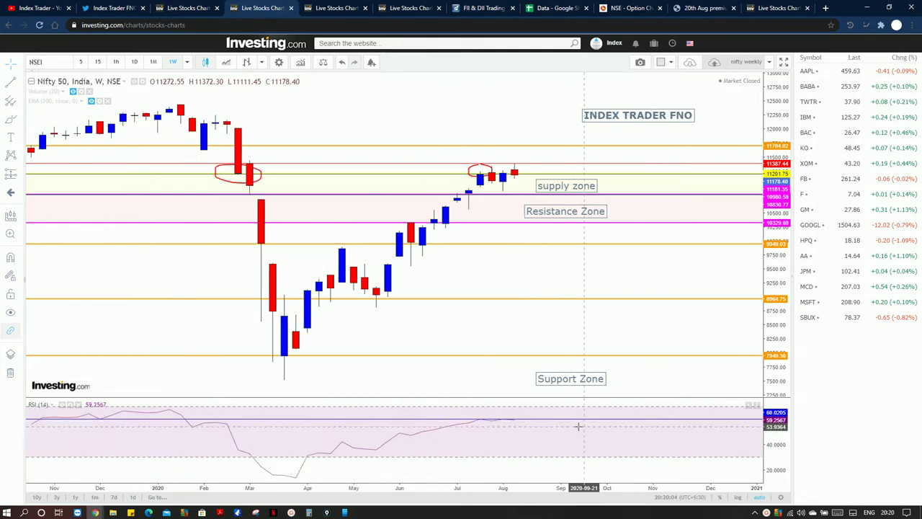
pyautogui.scroll(-2, 555, 429)
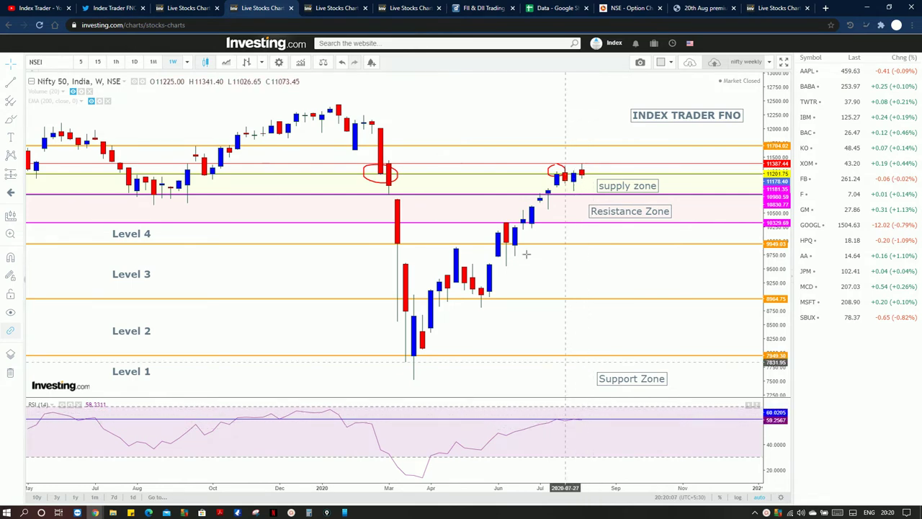
pyautogui.scroll(2, 581, 197)
pyautogui.click(581, 195)
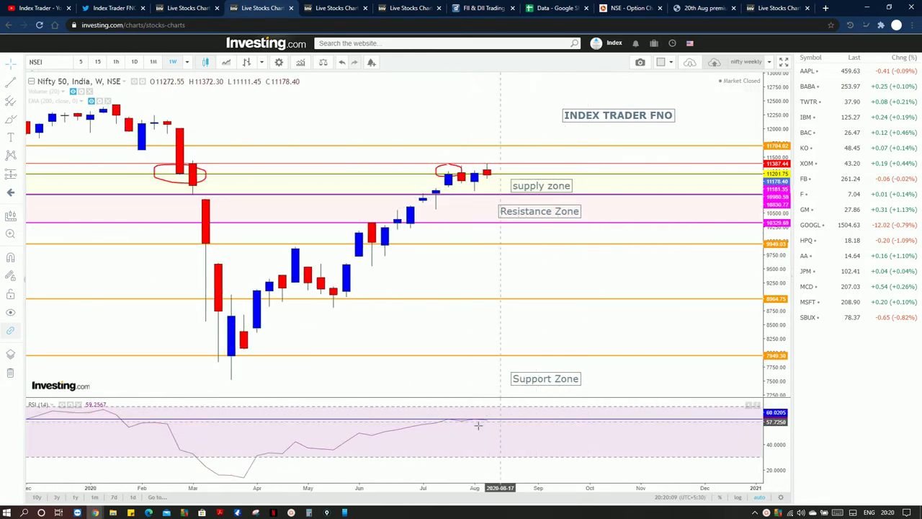
pyautogui.scroll(-2, 563, 247)
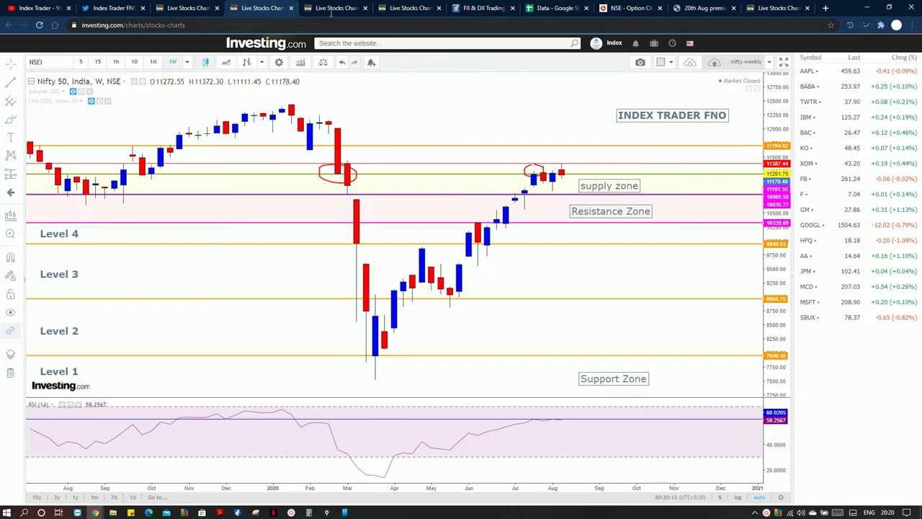
# - Switch to the Nifty 50 daily moving average chart and compare the August candles near the 20 EMA with the January 2020 top
pyautogui.click(328, 8)
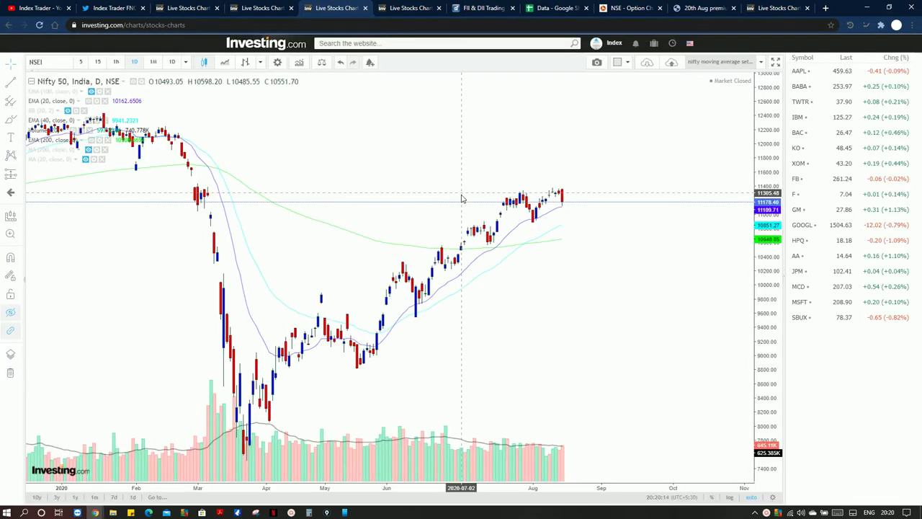
pyautogui.scroll(1, 553, 186)
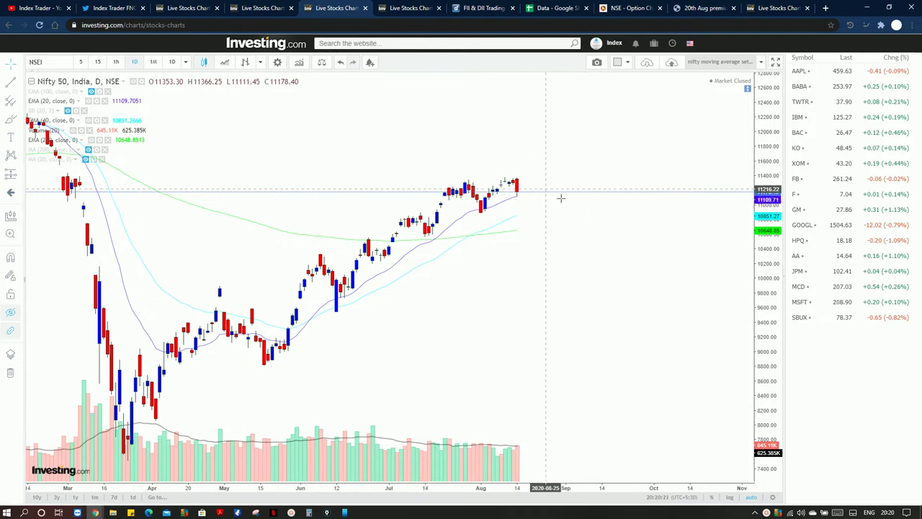
pyautogui.scroll(-2, 577, 203)
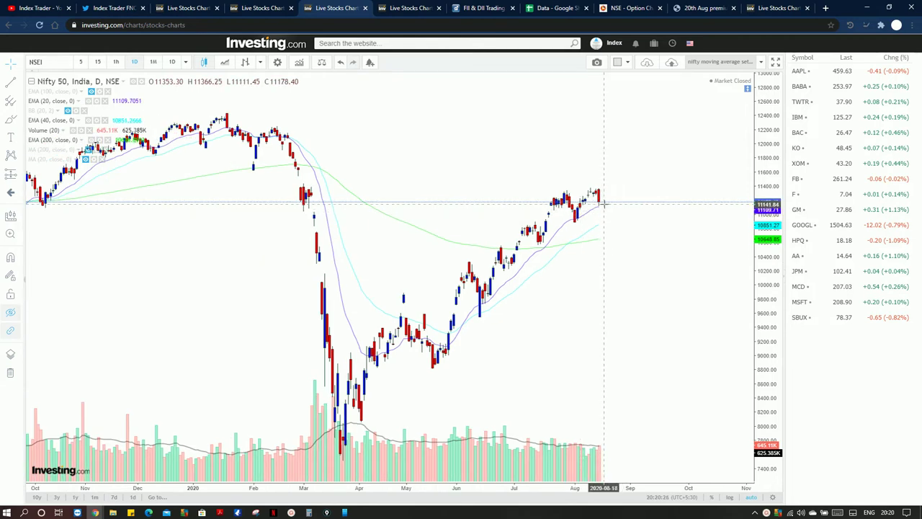
pyautogui.scroll(1, 605, 205)
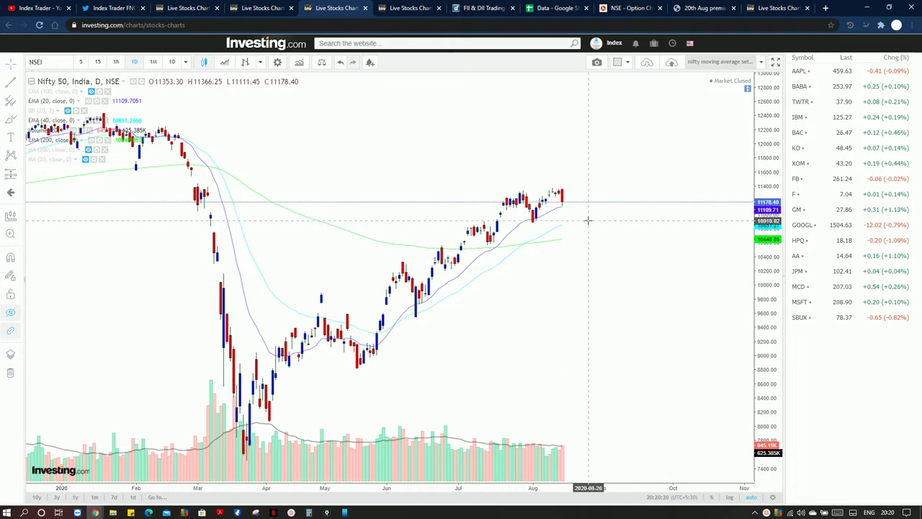
pyautogui.scroll(-1, 586, 219)
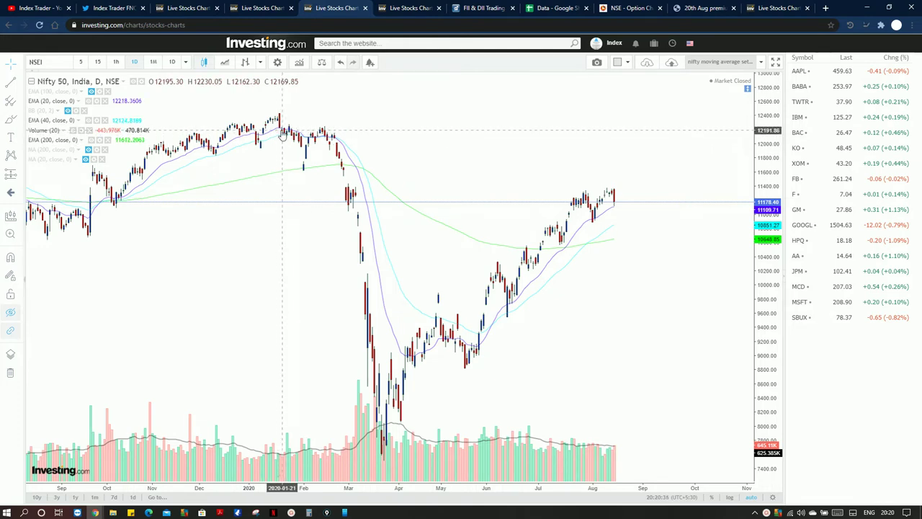
# - Examine the 40 and 200 EMA lines below the August candles as possible downside levels
pyautogui.scroll(1, 613, 212)
pyautogui.scroll(1, 613, 212)
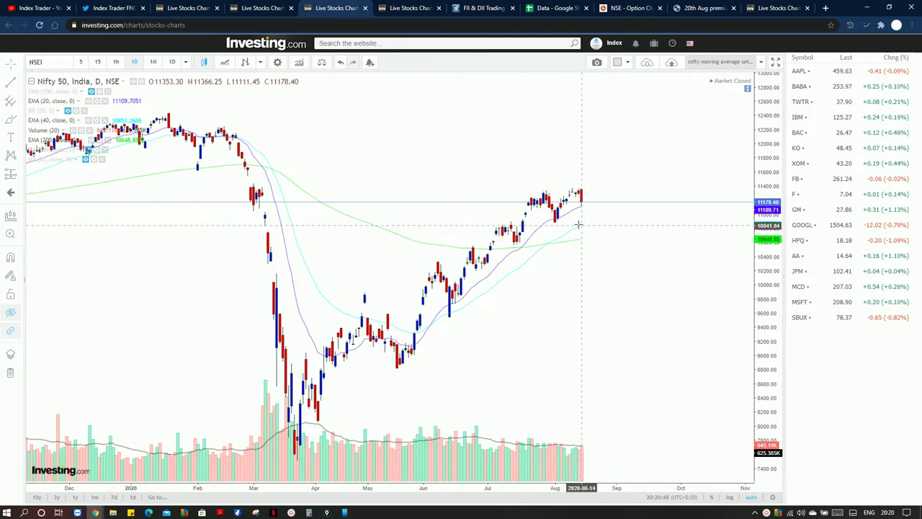
pyautogui.scroll(-3, 579, 224)
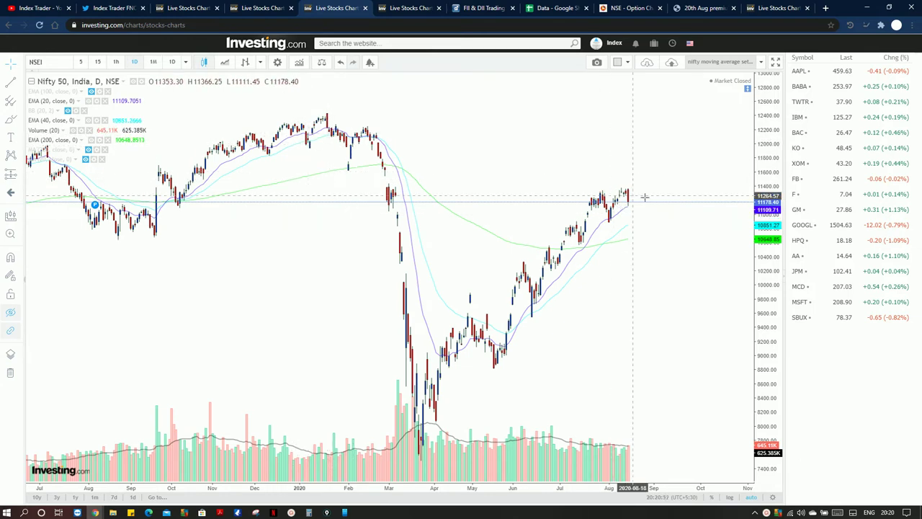
pyautogui.scroll(2, 665, 213)
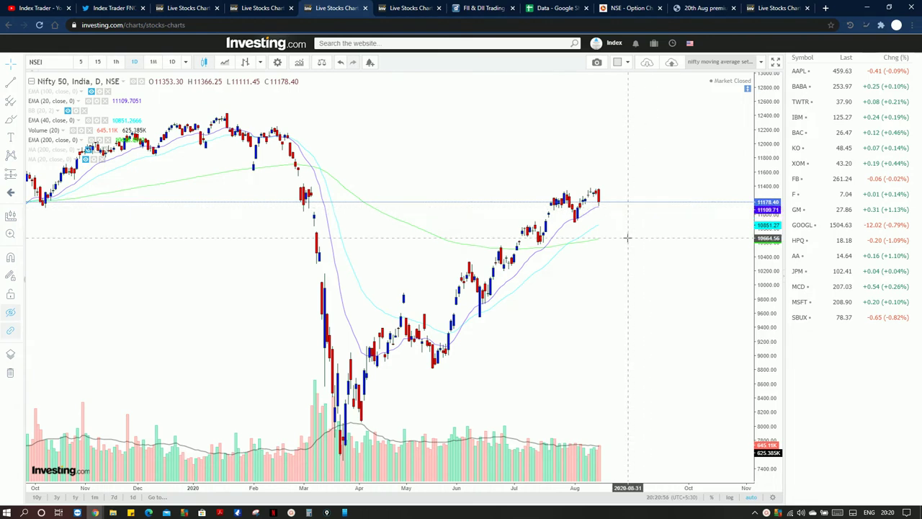
pyautogui.scroll(2, 652, 205)
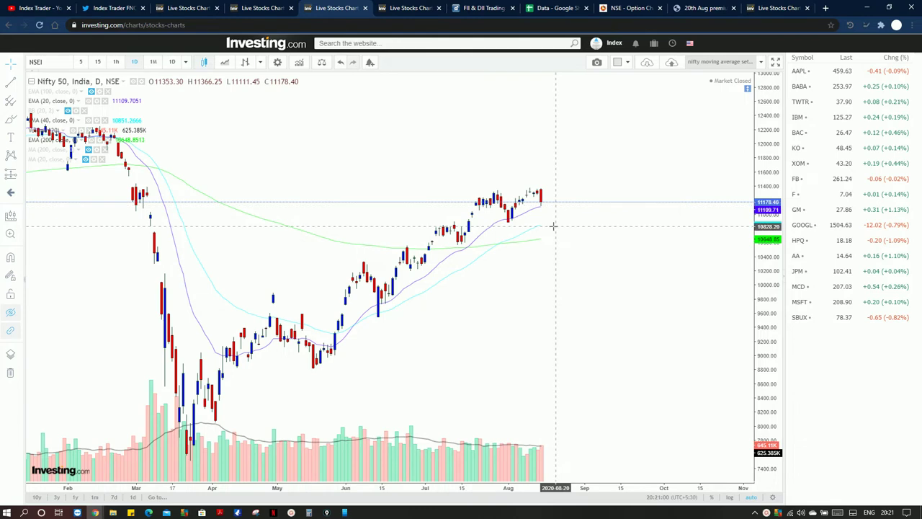
pyautogui.scroll(2, 553, 226)
pyautogui.scroll(-1, 512, 184)
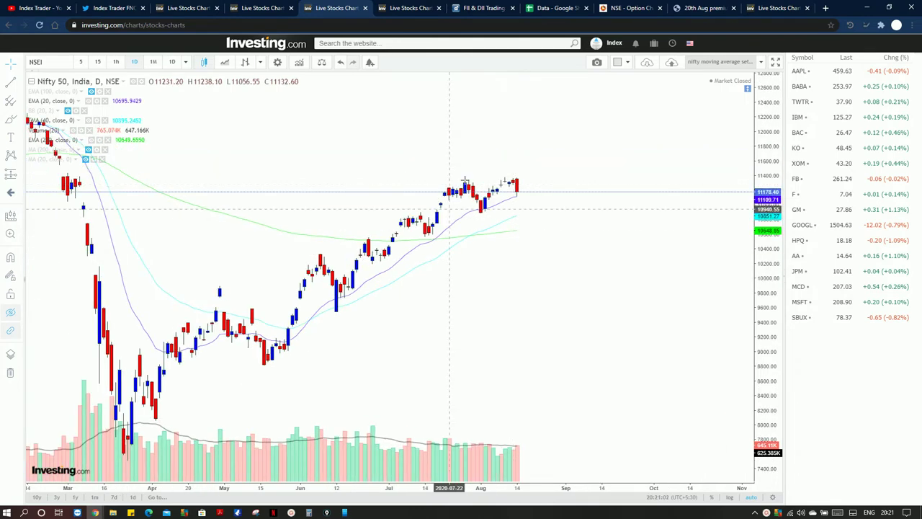
# - Switch to the Nifty 50 Fibonacci chart and examine the August highs against the 78.60% retracement level
pyautogui.click(400, 13)
pyautogui.scroll(-2, 482, 216)
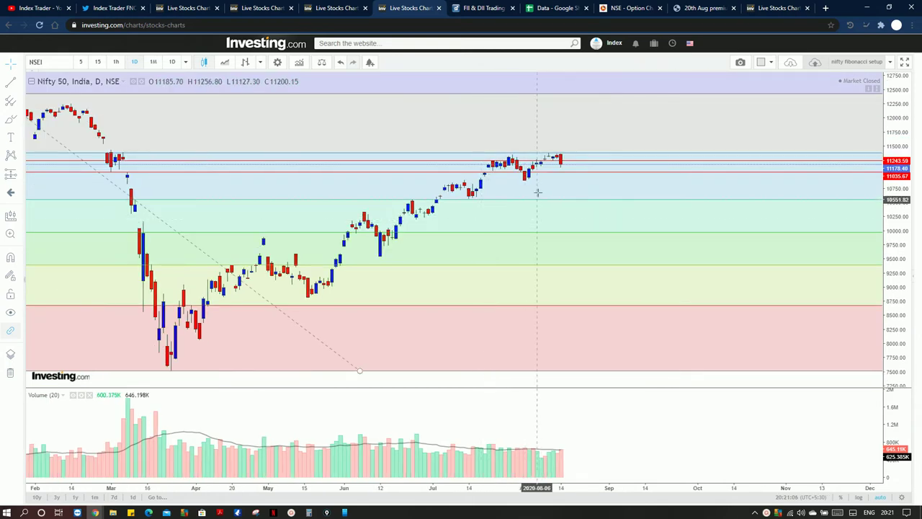
pyautogui.scroll(-2, 544, 191)
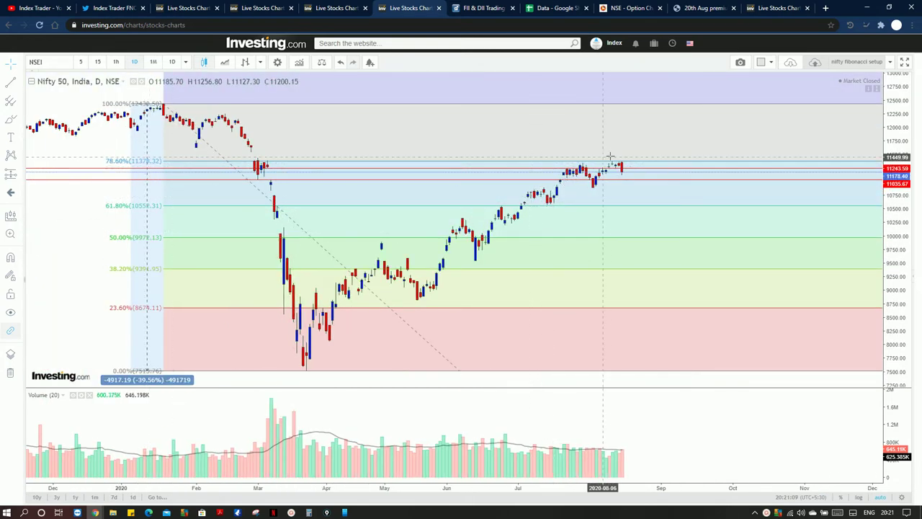
# - Examine the distance from the August candles down to the 61.80% retracement level and the red horizontal lines between
pyautogui.scroll(1, 580, 167)
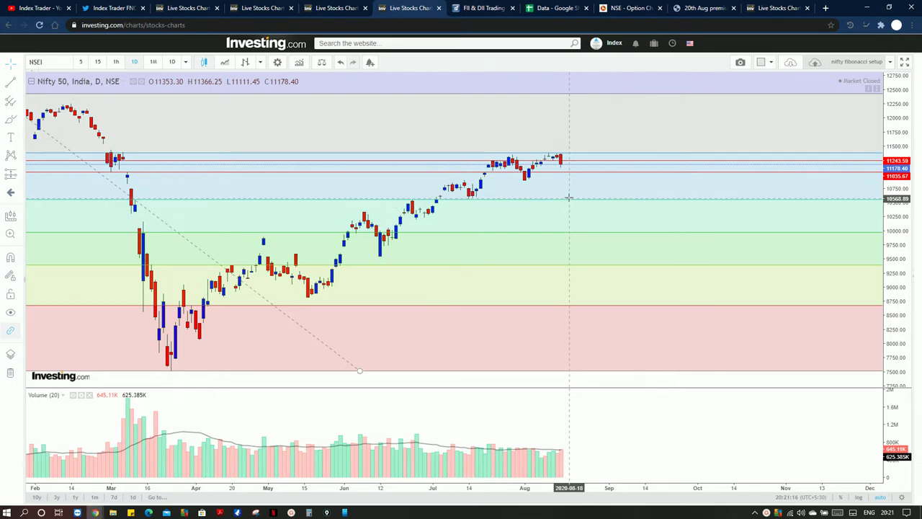
pyautogui.scroll(2, 565, 197)
pyautogui.scroll(-1, 519, 176)
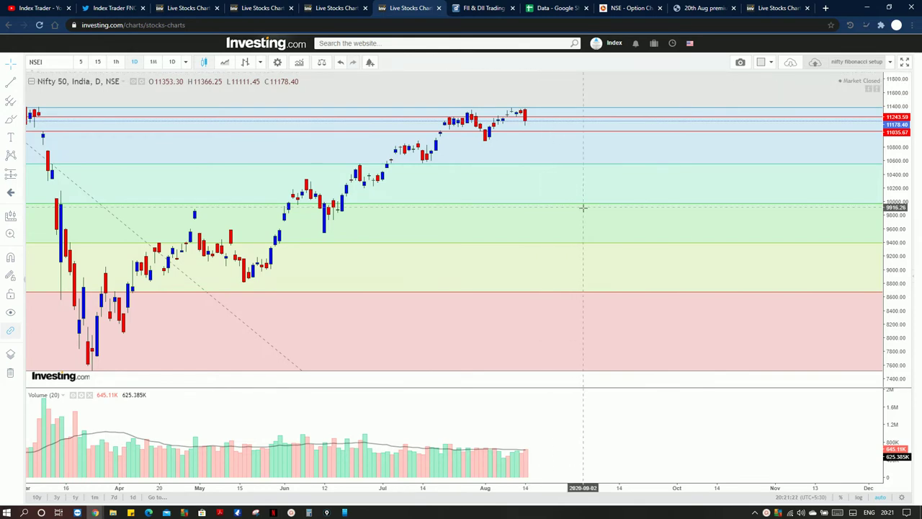
pyautogui.scroll(-1, 584, 207)
pyautogui.scroll(1, 618, 208)
pyautogui.scroll(-1, 617, 207)
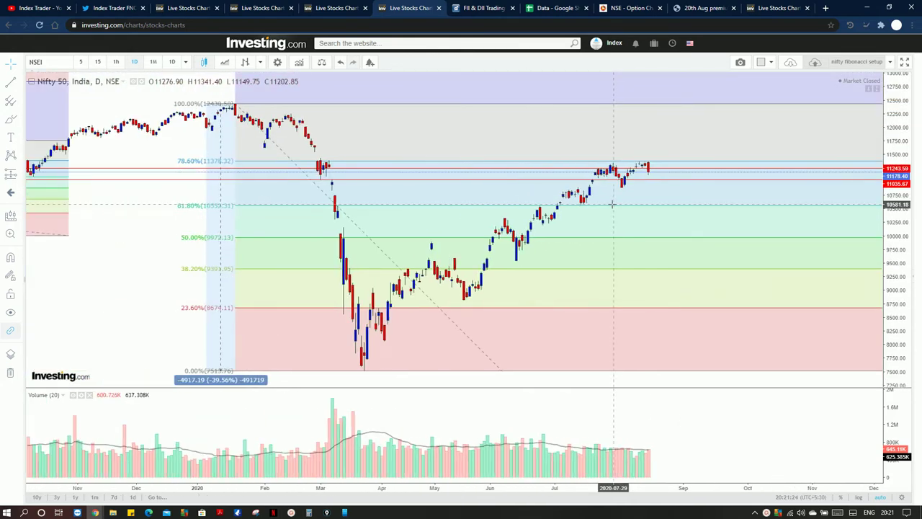
pyautogui.scroll(1, 641, 174)
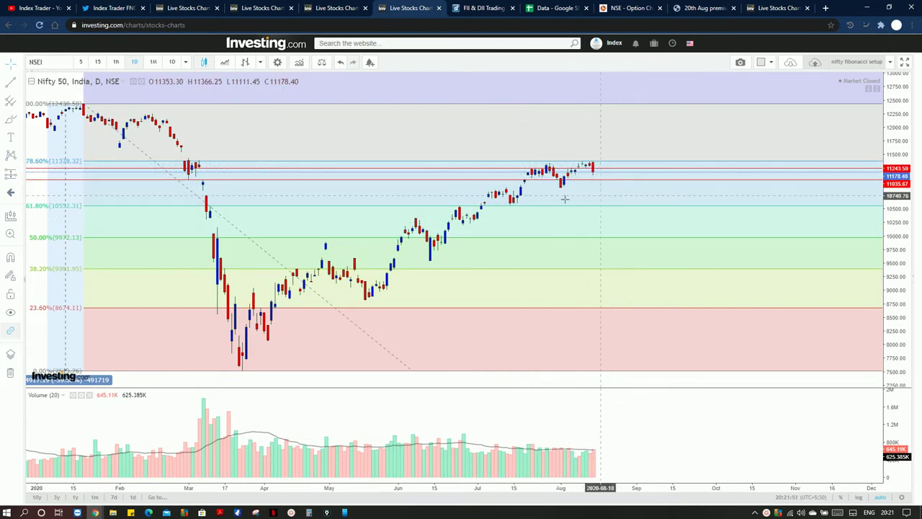
pyautogui.scroll(3, 583, 194)
pyautogui.scroll(-3, 574, 194)
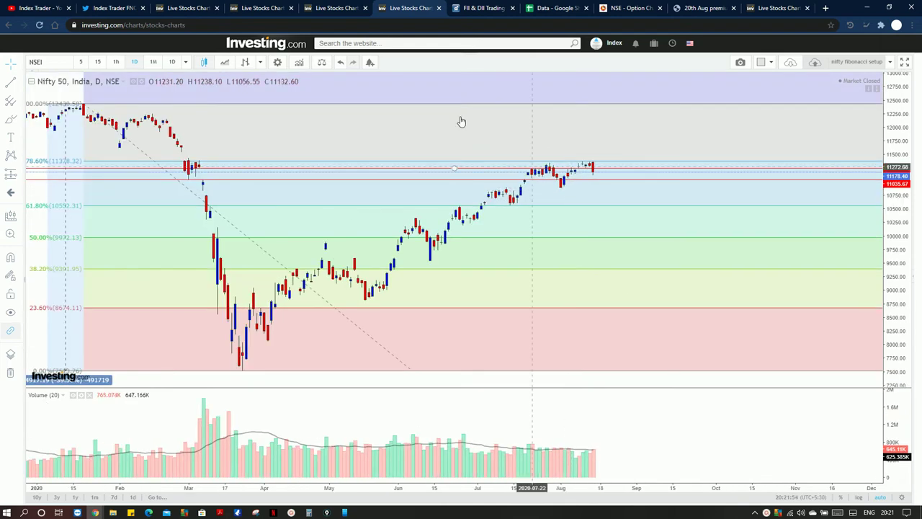
# - Switch to Moneycontrol's FII & DII trading activity page and review the August 2020 cash purchases and sales
pyautogui.hotkey('ctrl', 'Tab')
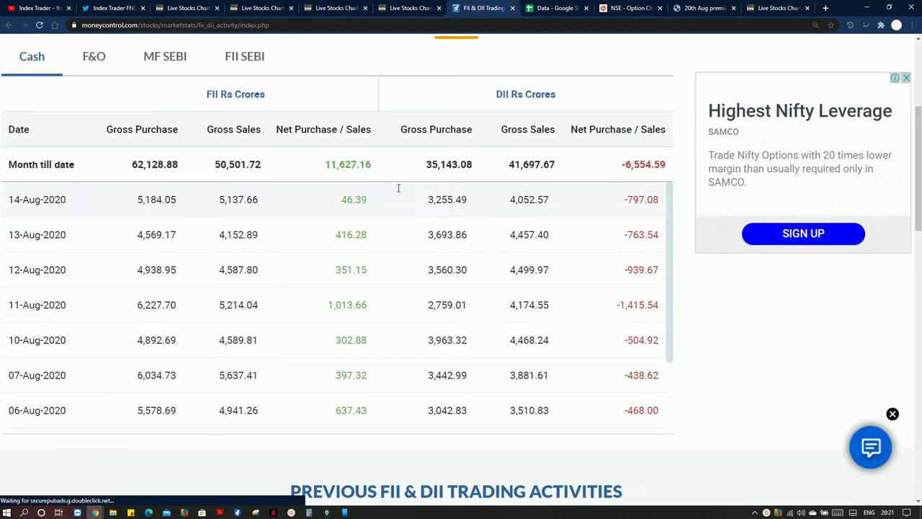
pyautogui.scroll(2, 381, 181)
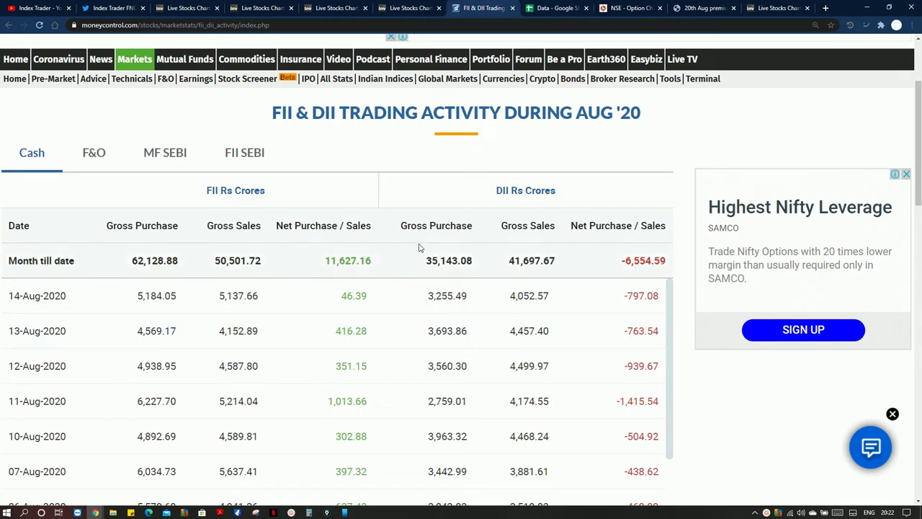
# - Switch to the Data spreadsheet in Google Sheets, mark the 14-Aug FII future, put and status entries with the pen, and clear the marks
pyautogui.click(551, 8)
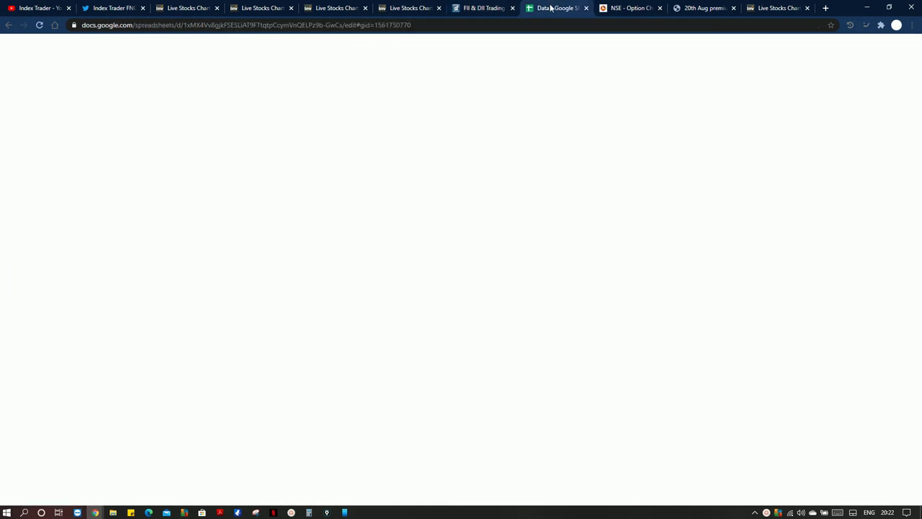
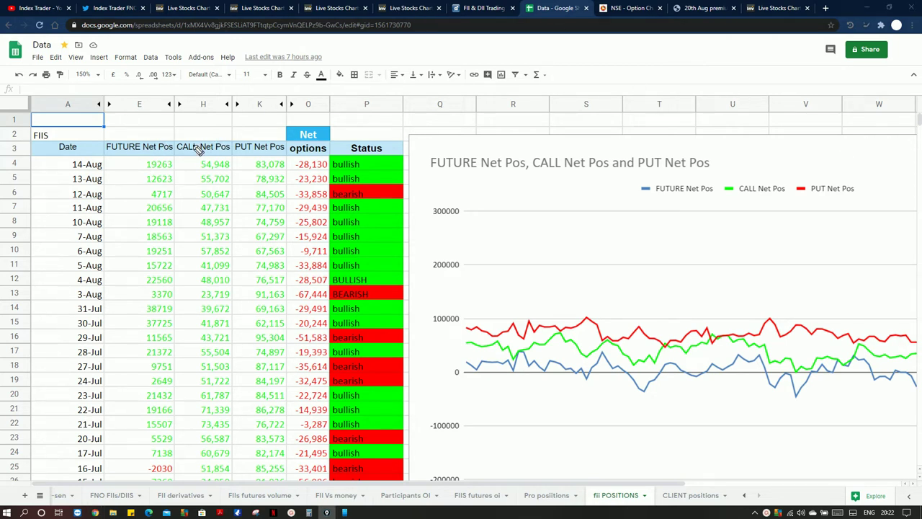
pyautogui.moveTo(130, 178)
pyautogui.mouseDown()
pyautogui.moveTo(118, 166)
pyautogui.moveTo(134, 158)
pyautogui.mouseUp()
pyautogui.moveTo(257, 172)
pyautogui.mouseDown()
pyautogui.moveTo(288, 175)
pyautogui.moveTo(266, 154)
pyautogui.moveTo(251, 173)
pyautogui.moveTo(296, 166)
pyautogui.mouseUp()
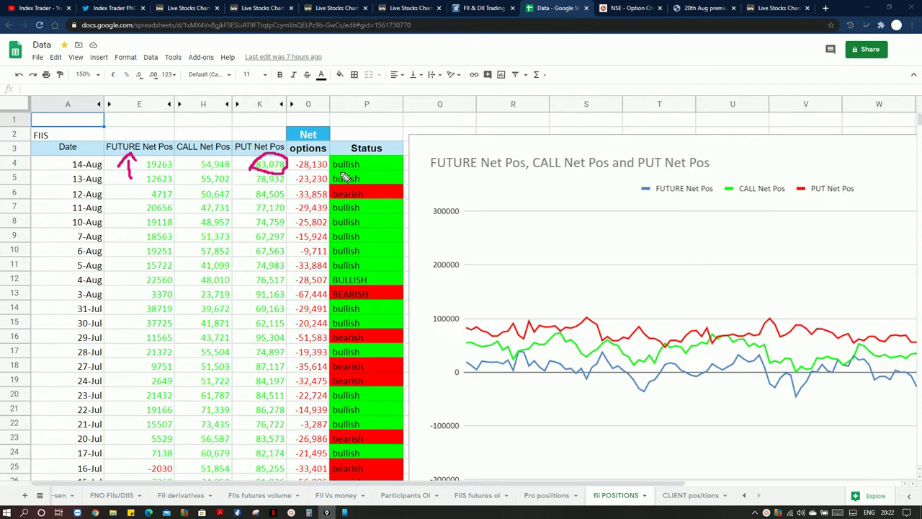
pyautogui.moveTo(335, 179)
pyautogui.mouseDown()
pyautogui.moveTo(356, 154)
pyautogui.moveTo(317, 168)
pyautogui.mouseUp()
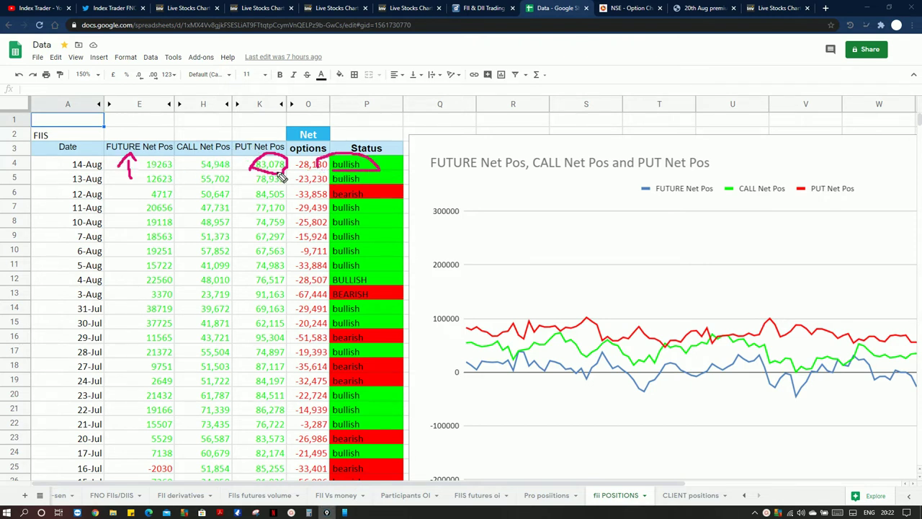
pyautogui.moveTo(147, 157); pyautogui.dragTo(173, 135)
pyautogui.press('Escape')
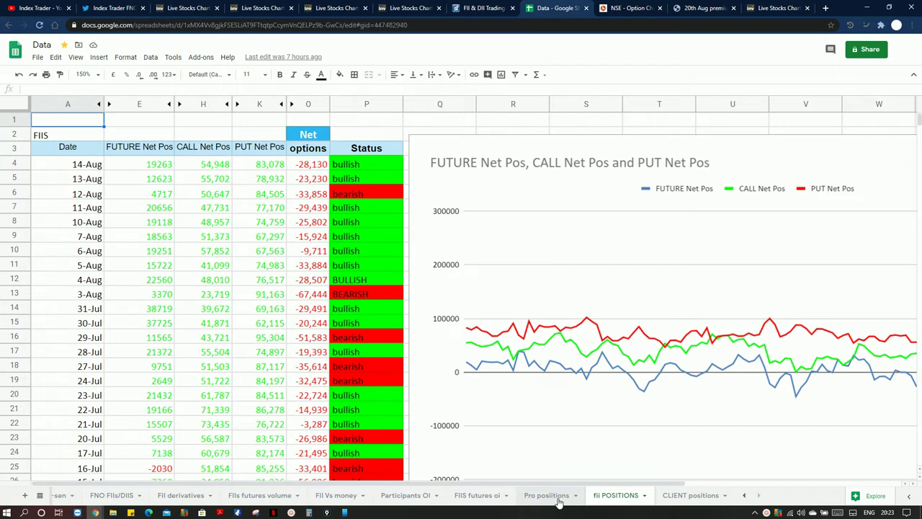
# - Open the Pro positions sheet and mark the 14-Aug call net position, the bearish status and the 14-Aug and 13-Aug future net positions with the pen
pyautogui.click(545, 495)
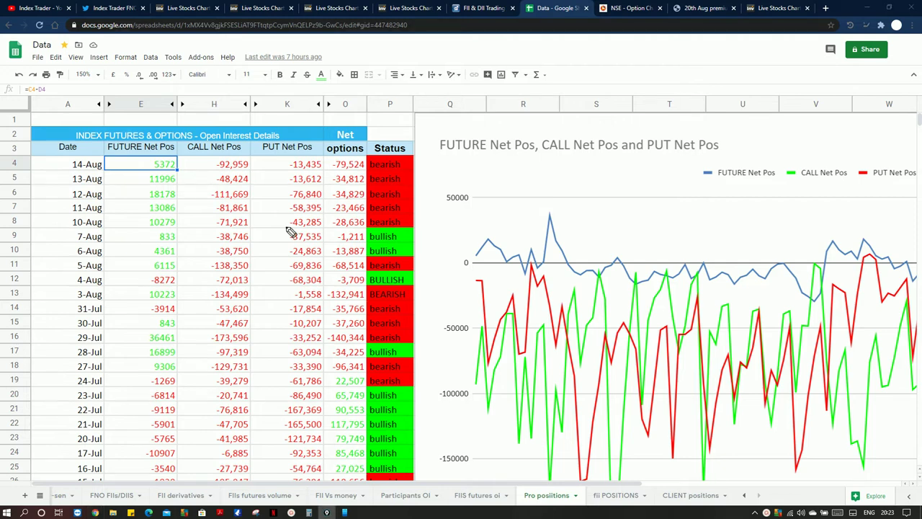
pyautogui.moveTo(237, 150)
pyautogui.mouseDown()
pyautogui.moveTo(210, 154)
pyautogui.moveTo(256, 176)
pyautogui.moveTo(277, 138)
pyautogui.mouseUp()
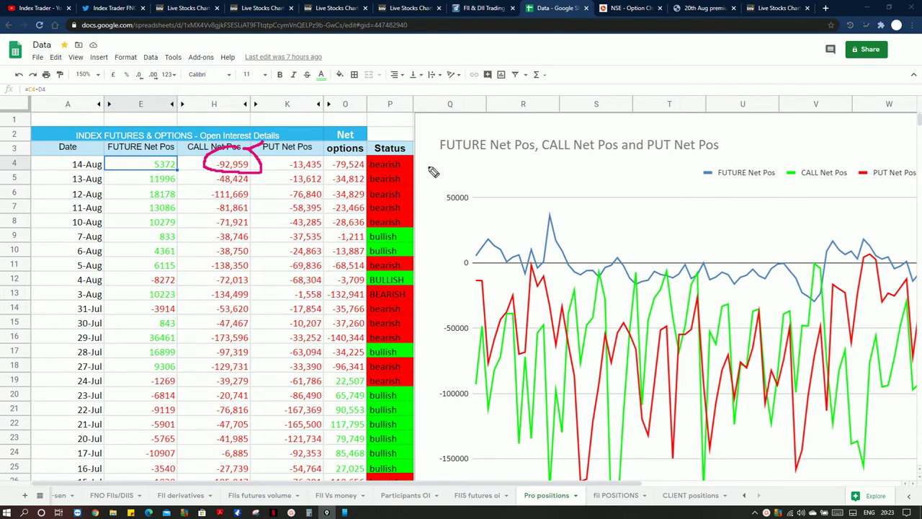
pyautogui.moveTo(428, 146); pyautogui.dragTo(409, 160)
pyautogui.moveTo(188, 151)
pyautogui.mouseDown()
pyautogui.moveTo(153, 148)
pyautogui.moveTo(147, 194)
pyautogui.moveTo(188, 151)
pyautogui.mouseUp()
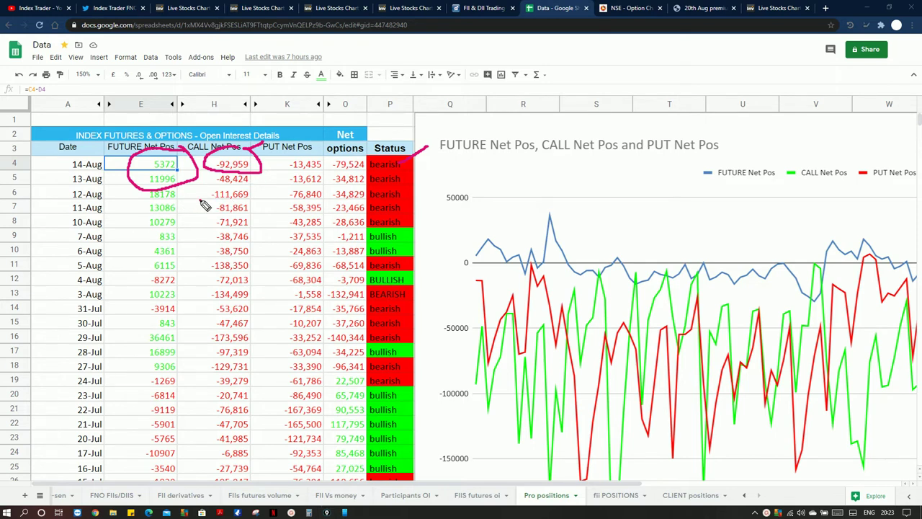
# - Circle the 12-Aug call and future net positions, write an H beside them, and clear the pen marks
pyautogui.moveTo(200, 204)
pyautogui.mouseDown()
pyautogui.moveTo(252, 204)
pyautogui.moveTo(248, 191)
pyautogui.moveTo(210, 187)
pyautogui.moveTo(205, 204)
pyautogui.mouseUp()
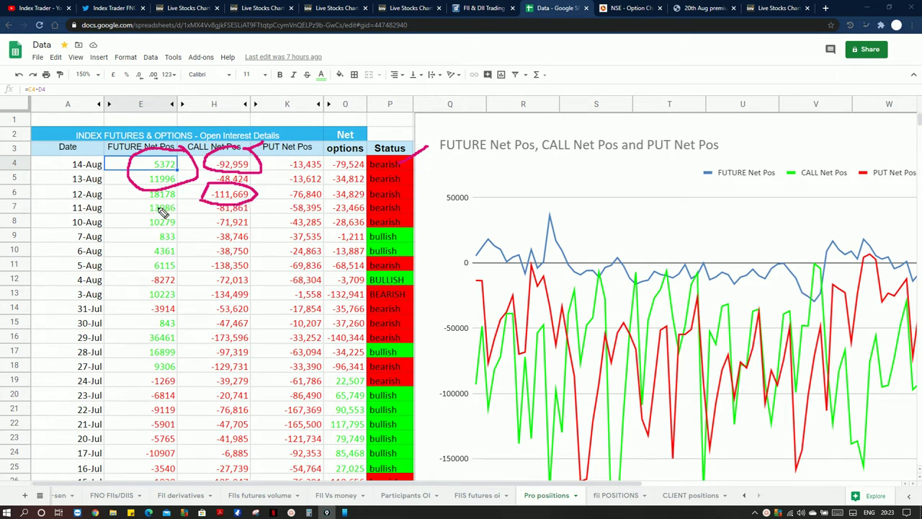
pyautogui.moveTo(142, 204)
pyautogui.mouseDown()
pyautogui.moveTo(181, 201)
pyautogui.moveTo(162, 187)
pyautogui.moveTo(147, 206)
pyautogui.moveTo(121, 195)
pyautogui.moveTo(65, 218)
pyautogui.mouseUp()
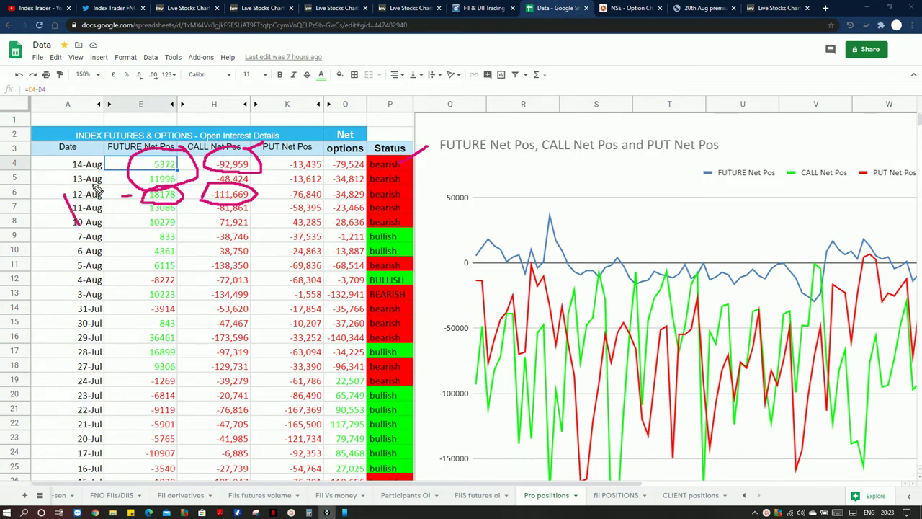
pyautogui.moveTo(98, 183); pyautogui.dragTo(93, 214)
pyautogui.moveTo(61, 207); pyautogui.dragTo(102, 202)
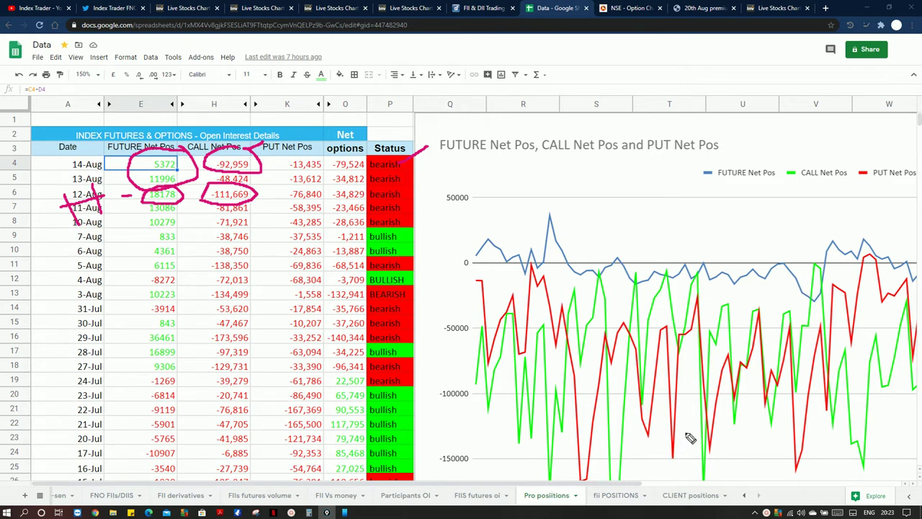
pyautogui.press('e')
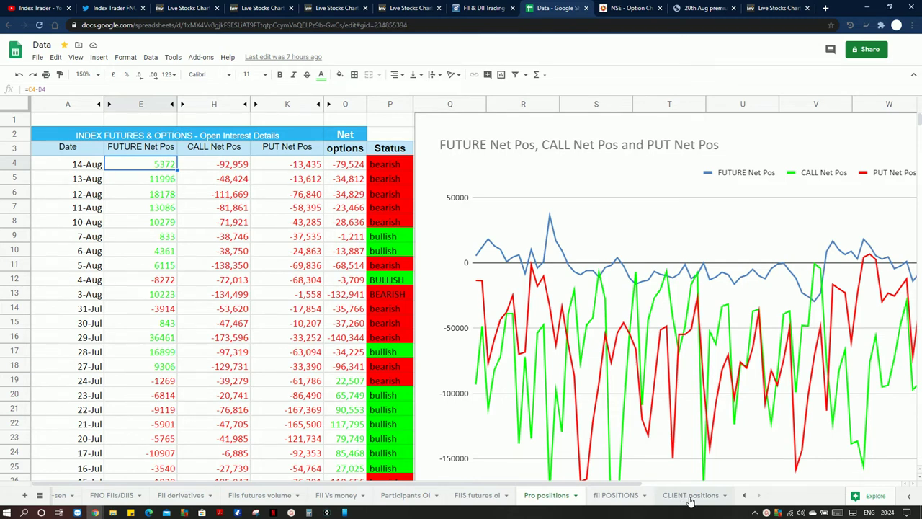
# - Open the CLIENT positions sheet, mark the 14-Aug future, call, put and status entries with the pen, and clear the marks
pyautogui.click(690, 496)
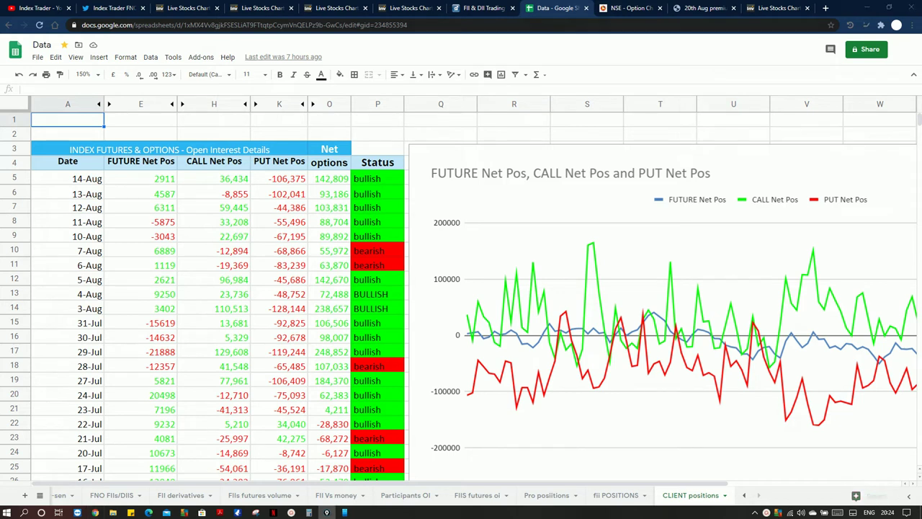
pyautogui.moveTo(185, 168)
pyautogui.mouseDown()
pyautogui.moveTo(155, 162)
pyautogui.moveTo(148, 191)
pyautogui.moveTo(188, 182)
pyautogui.moveTo(191, 169)
pyautogui.mouseUp()
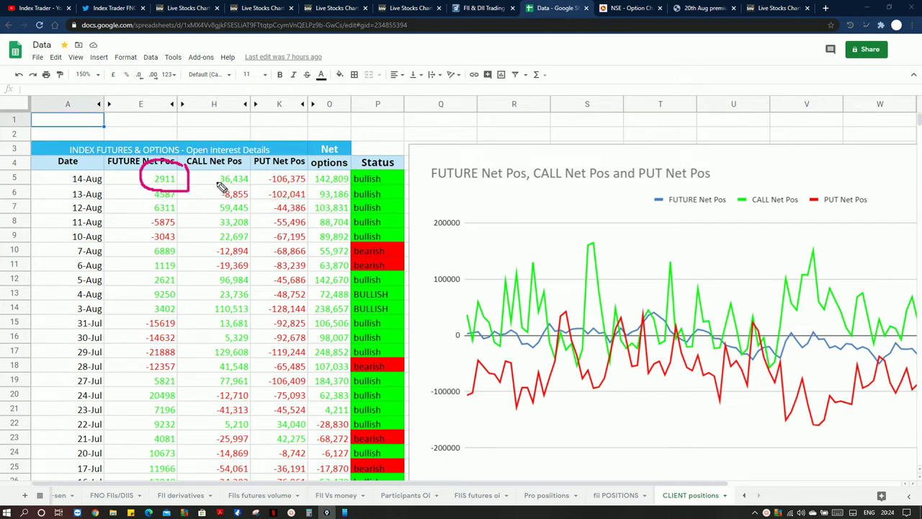
pyautogui.moveTo(212, 180)
pyautogui.mouseDown()
pyautogui.moveTo(240, 155)
pyautogui.moveTo(279, 171)
pyautogui.moveTo(291, 159)
pyautogui.mouseUp()
pyautogui.moveTo(393, 181); pyautogui.dragTo(419, 160)
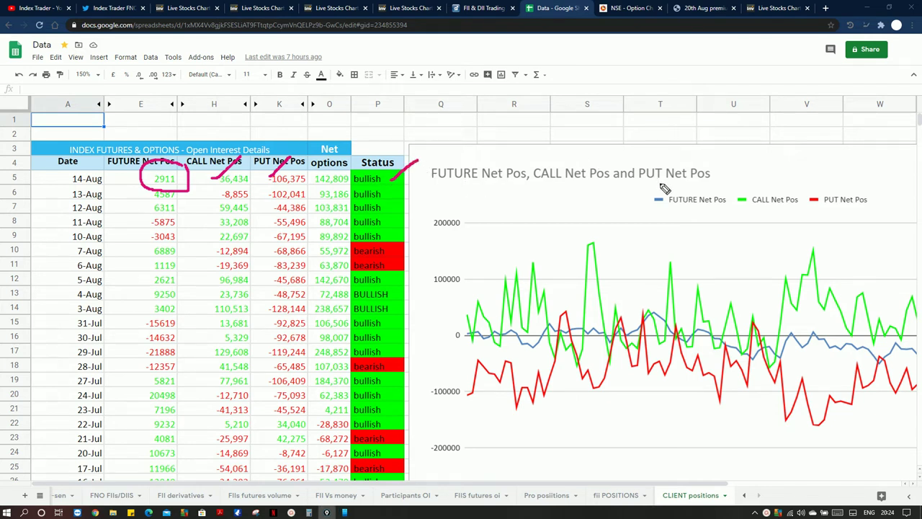
pyautogui.press('e')
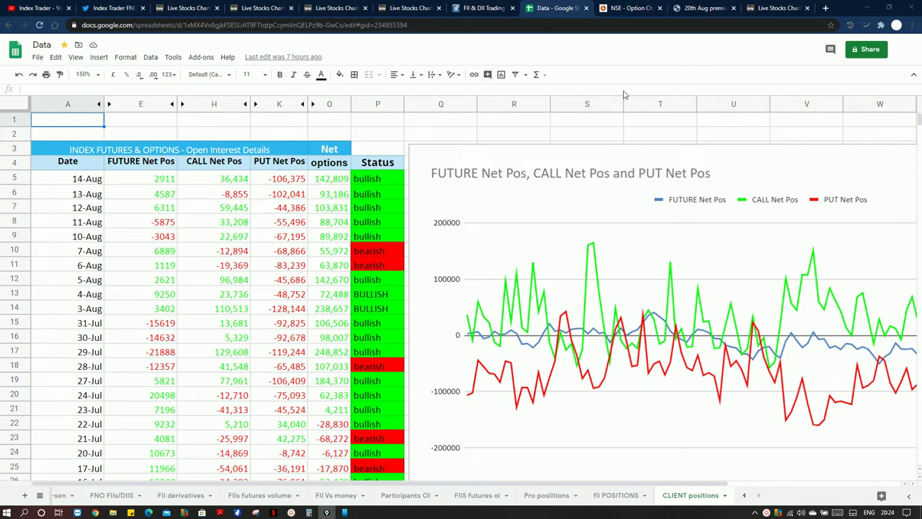
# - Switch to the NSE option chain and mark the 11,000 strike with its put open interest and the 11,300 strike with its call open interest, labelling 11,300 R
pyautogui.click(622, 10)
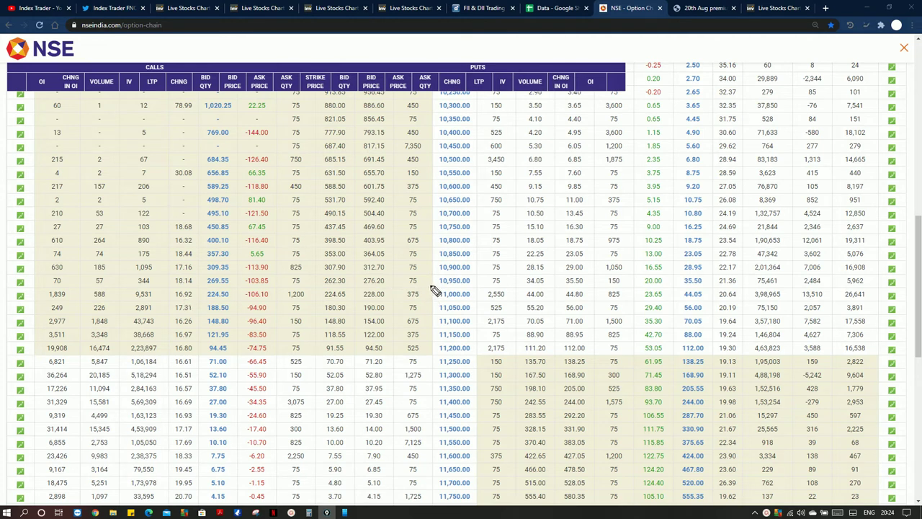
pyautogui.moveTo(431, 290)
pyautogui.mouseDown()
pyautogui.moveTo(481, 284)
pyautogui.moveTo(481, 305)
pyautogui.moveTo(432, 304)
pyautogui.moveTo(429, 292)
pyautogui.mouseUp()
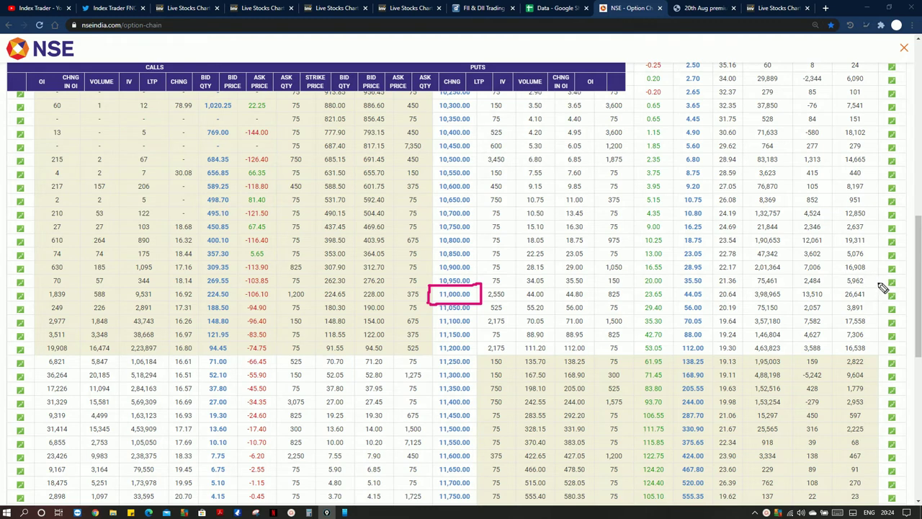
pyautogui.moveTo(867, 282)
pyautogui.mouseDown()
pyautogui.moveTo(838, 290)
pyautogui.moveTo(871, 294)
pyautogui.moveTo(844, 282)
pyautogui.mouseUp()
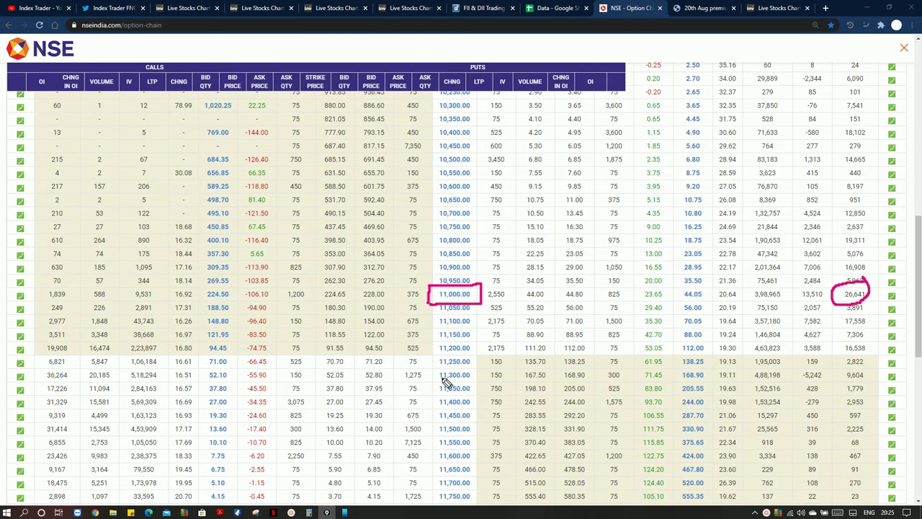
pyautogui.moveTo(429, 384)
pyautogui.mouseDown()
pyautogui.moveTo(494, 382)
pyautogui.moveTo(442, 369)
pyautogui.moveTo(436, 376)
pyautogui.mouseUp()
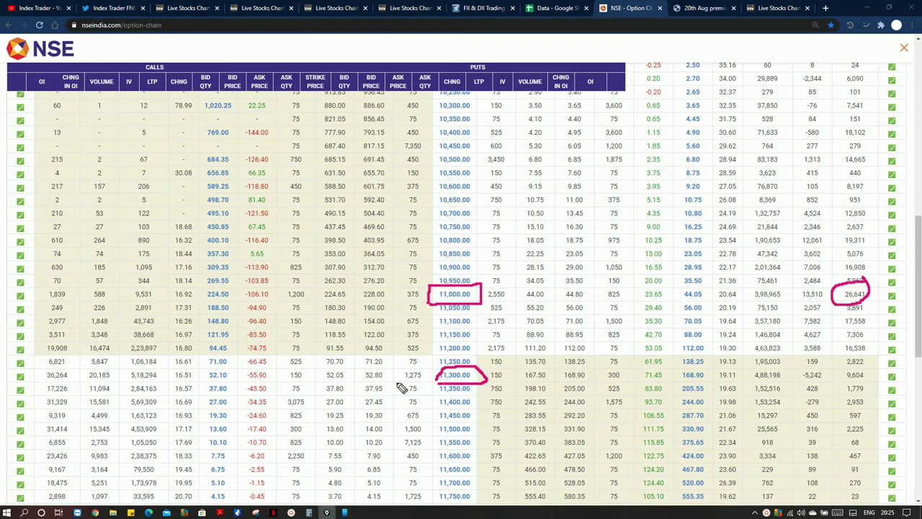
pyautogui.moveTo(38, 378)
pyautogui.mouseDown()
pyautogui.moveTo(77, 382)
pyautogui.moveTo(46, 368)
pyautogui.mouseUp()
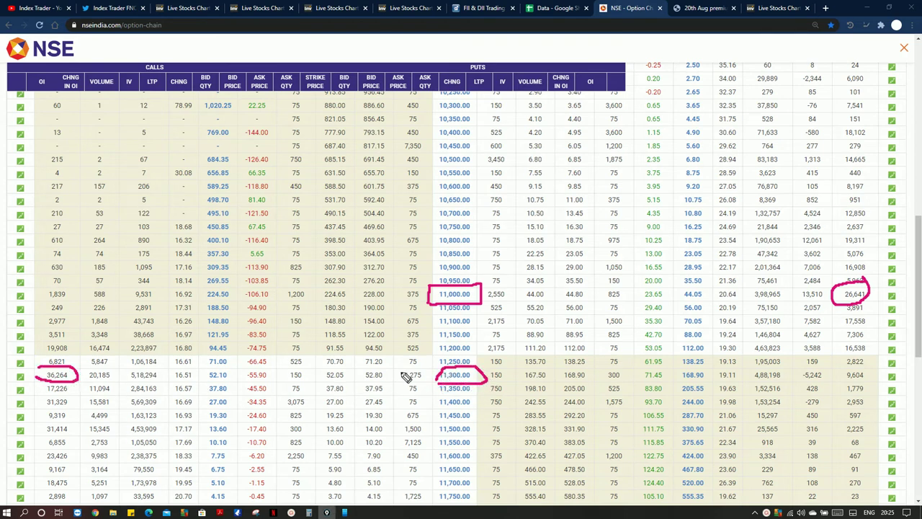
pyautogui.moveTo(440, 382)
pyautogui.mouseDown()
pyautogui.moveTo(407, 390)
pyautogui.moveTo(377, 432)
pyautogui.moveTo(379, 417)
pyautogui.moveTo(404, 415)
pyautogui.mouseUp()
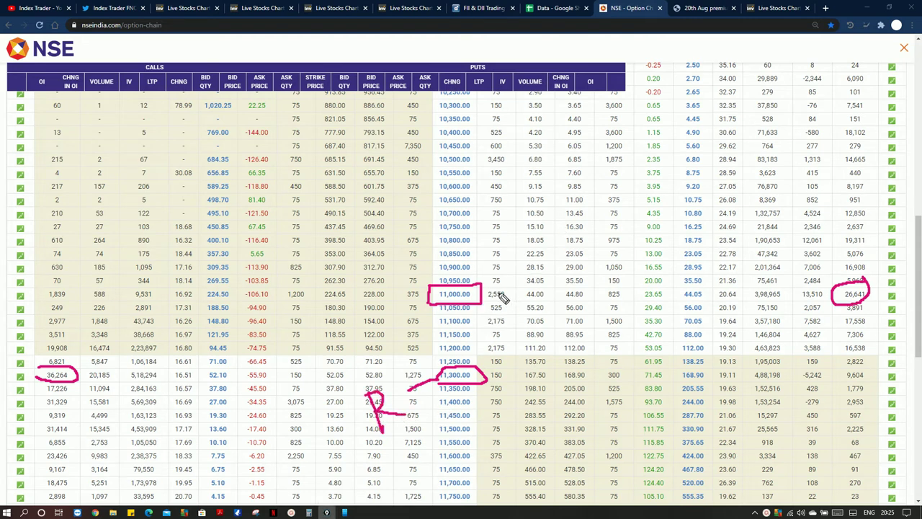
# - Label the 11,000 and 11,100 strikes with S and tick their put open interest figures
pyautogui.moveTo(496, 295); pyautogui.dragTo(516, 289)
pyautogui.moveTo(566, 272)
pyautogui.mouseDown()
pyautogui.moveTo(562, 287)
pyautogui.moveTo(544, 291)
pyautogui.mouseUp()
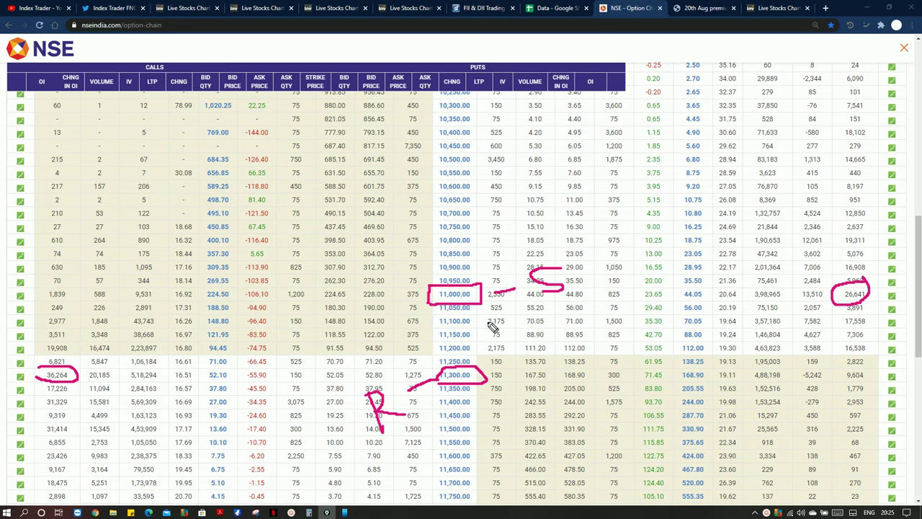
pyautogui.moveTo(487, 321)
pyautogui.mouseDown()
pyautogui.moveTo(566, 330)
pyautogui.moveTo(549, 332)
pyautogui.mouseUp()
pyautogui.moveTo(407, 325)
pyautogui.mouseDown()
pyautogui.moveTo(412, 332)
pyautogui.moveTo(428, 312)
pyautogui.mouseUp()
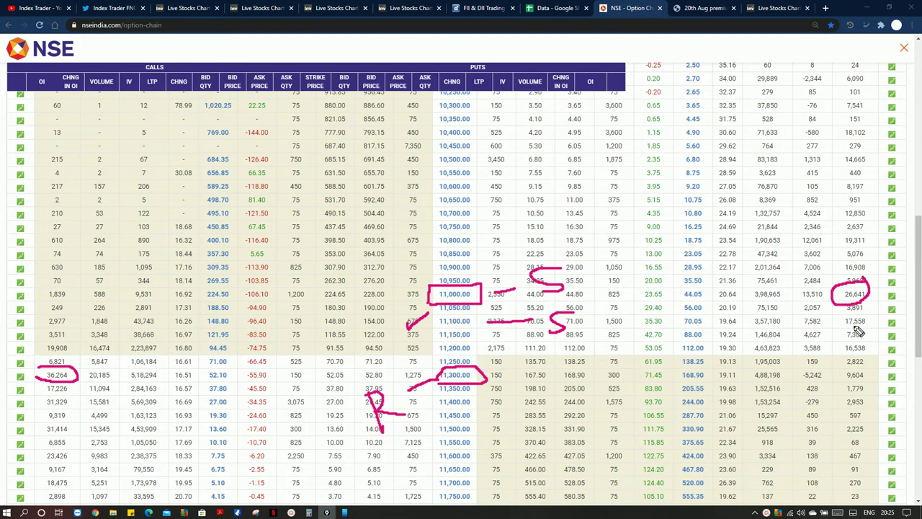
pyautogui.moveTo(873, 322); pyautogui.dragTo(897, 302)
pyautogui.moveTo(879, 287); pyautogui.dragTo(884, 276)
# - Box the strikes from 11,000 to 11,300, mark the 11,200 and 11,250 levels, and clear the annotations
pyautogui.moveTo(494, 295)
pyautogui.mouseDown()
pyautogui.moveTo(487, 389)
pyautogui.moveTo(434, 346)
pyautogui.moveTo(430, 281)
pyautogui.mouseUp()
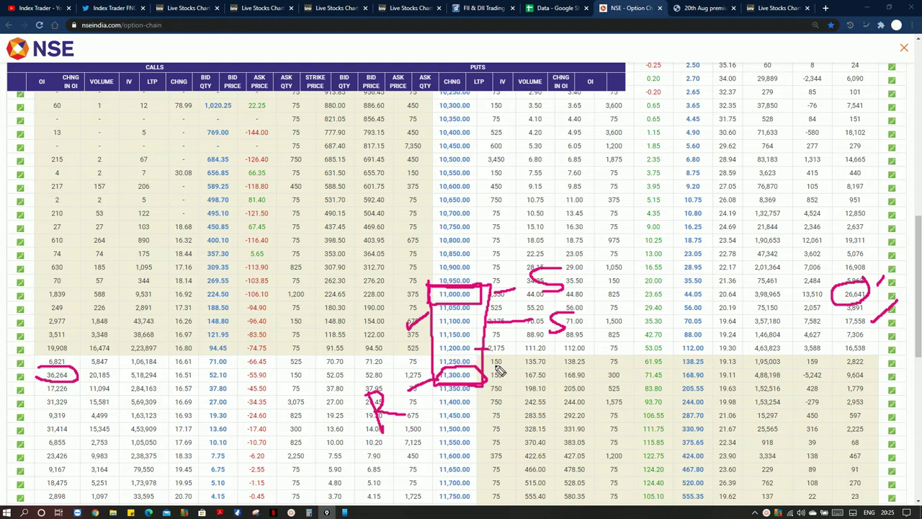
pyautogui.moveTo(507, 355); pyautogui.dragTo(541, 341)
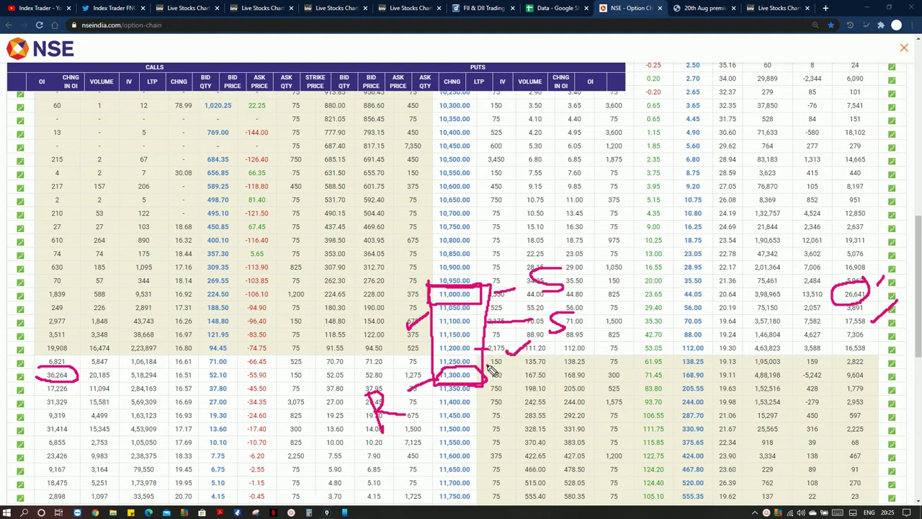
pyautogui.moveTo(488, 369)
pyautogui.mouseDown()
pyautogui.moveTo(516, 371)
pyautogui.moveTo(540, 356)
pyautogui.mouseUp()
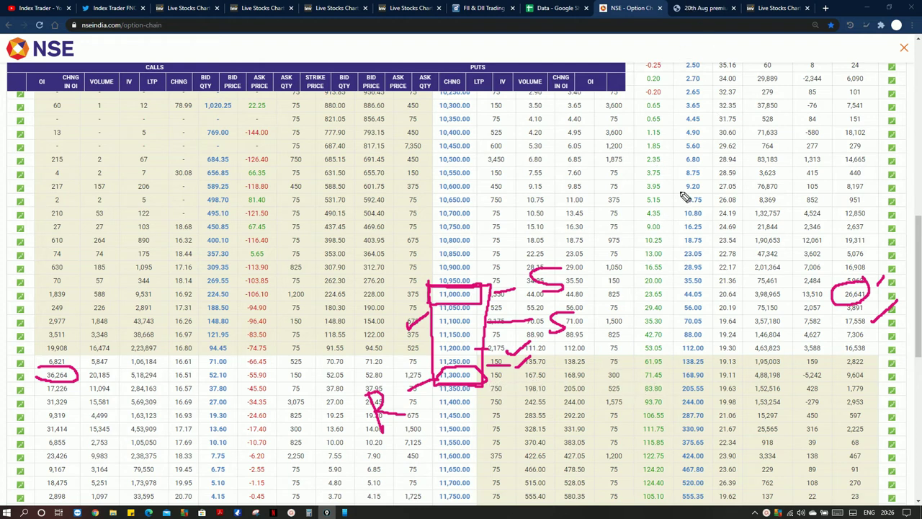
pyautogui.press('Escape')
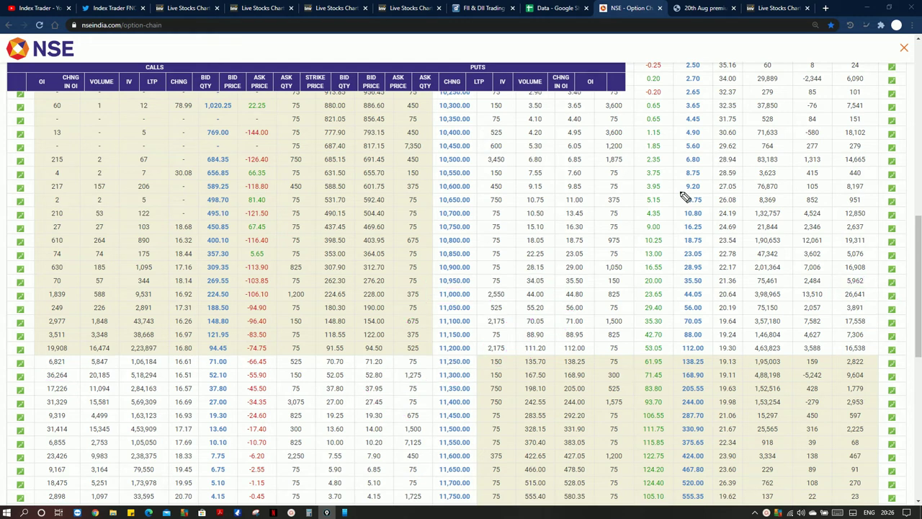
# - Switch to the 20-Aug Option Decay Analysis and circle the three call premium changes with a down arrow, plus the third put premium change
pyautogui.click(700, 8)
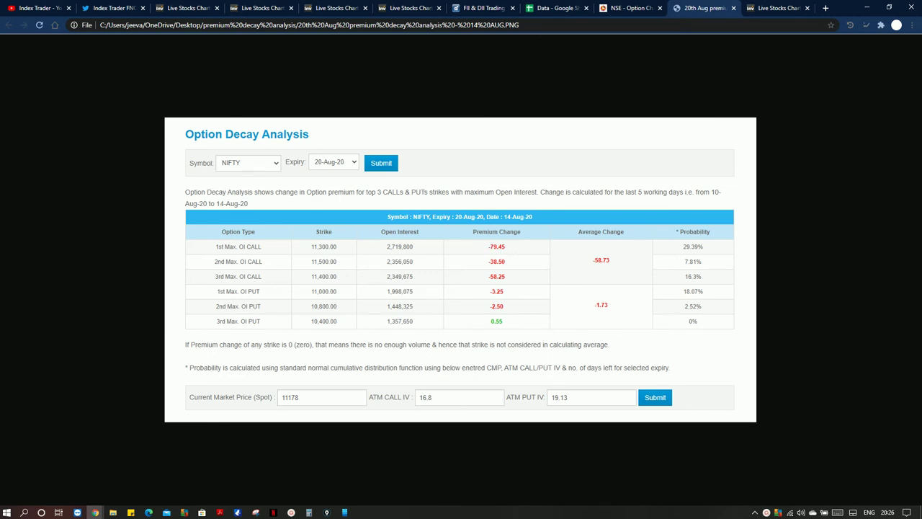
pyautogui.hotkey('ctrl', '2')
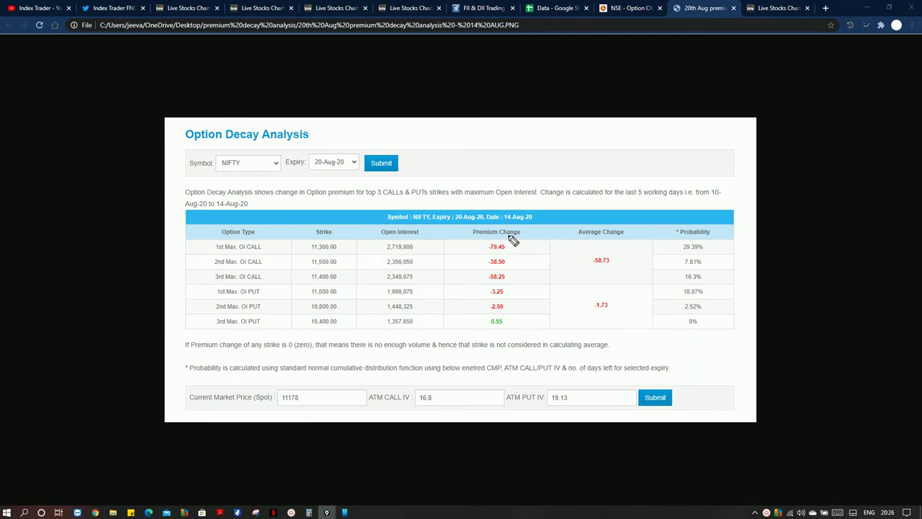
pyautogui.moveTo(513, 239)
pyautogui.mouseDown()
pyautogui.moveTo(495, 288)
pyautogui.moveTo(560, 223)
pyautogui.moveTo(587, 246)
pyautogui.mouseUp()
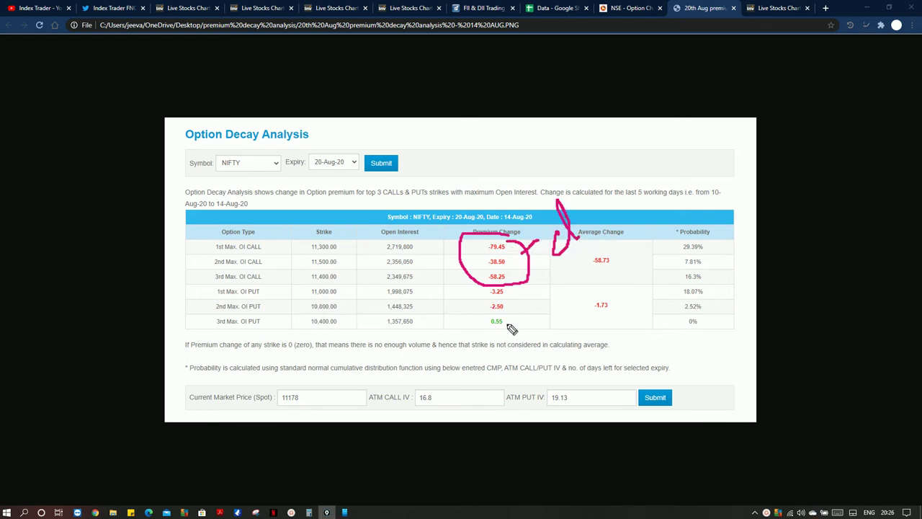
pyautogui.moveTo(503, 308)
pyautogui.mouseDown()
pyautogui.moveTo(477, 322)
pyautogui.moveTo(537, 313)
pyautogui.mouseUp()
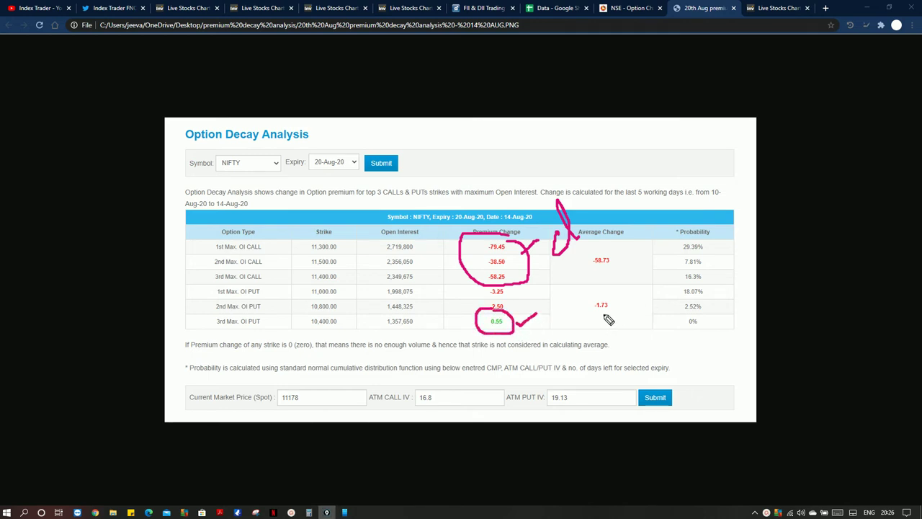
# - Mark the put rows, draw an up arrow by the average changes, highlight the 11,300 call's probability and strike, and clear the marks
pyautogui.moveTo(275, 289); pyautogui.dragTo(268, 320)
pyautogui.moveTo(632, 301)
pyautogui.mouseDown()
pyautogui.moveTo(631, 257)
pyautogui.moveTo(638, 265)
pyautogui.mouseUp()
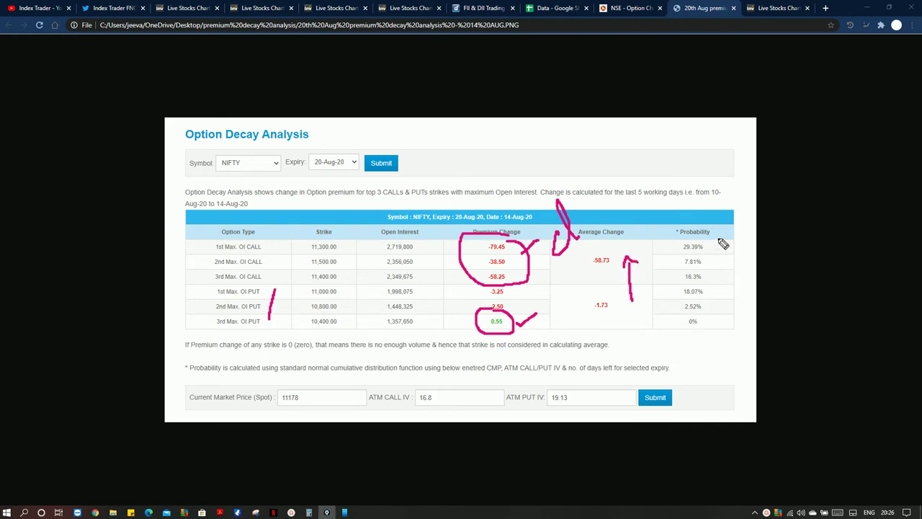
pyautogui.moveTo(714, 236)
pyautogui.mouseDown()
pyautogui.moveTo(673, 237)
pyautogui.moveTo(691, 256)
pyautogui.moveTo(713, 238)
pyautogui.mouseUp()
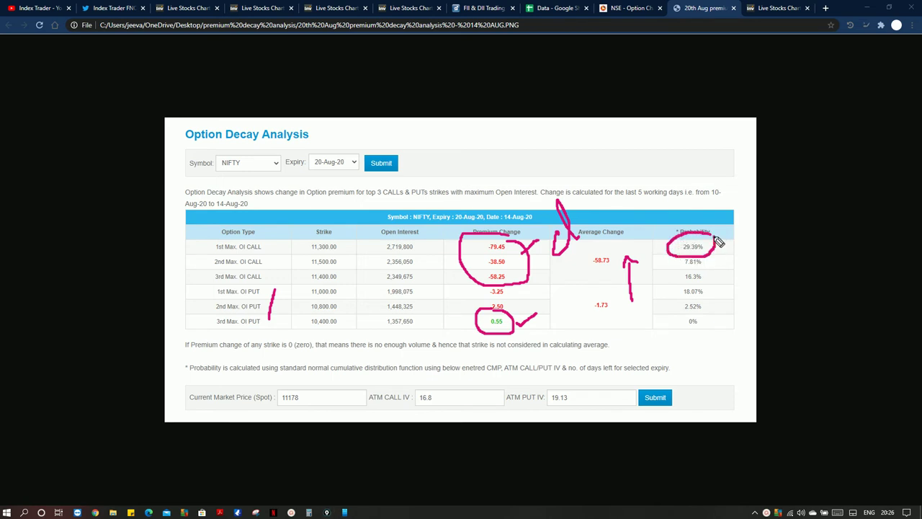
pyautogui.moveTo(341, 250); pyautogui.dragTo(386, 220)
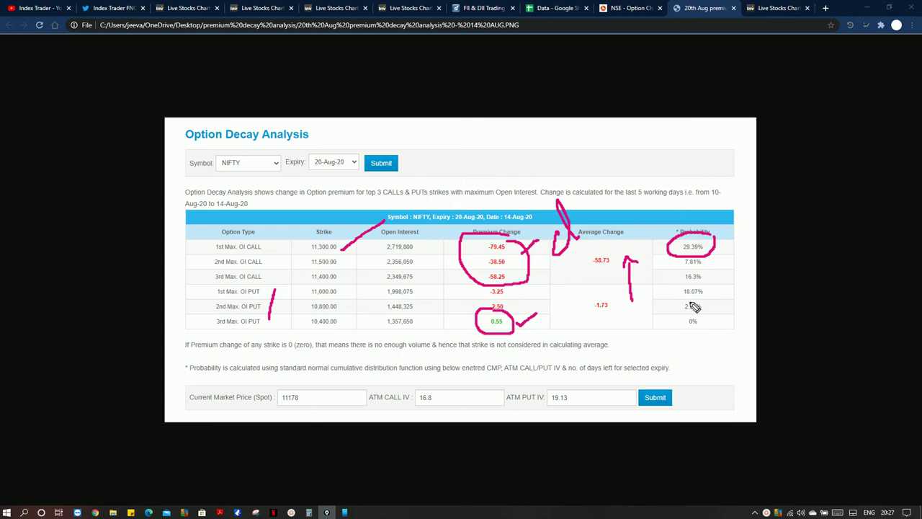
pyautogui.press('e')
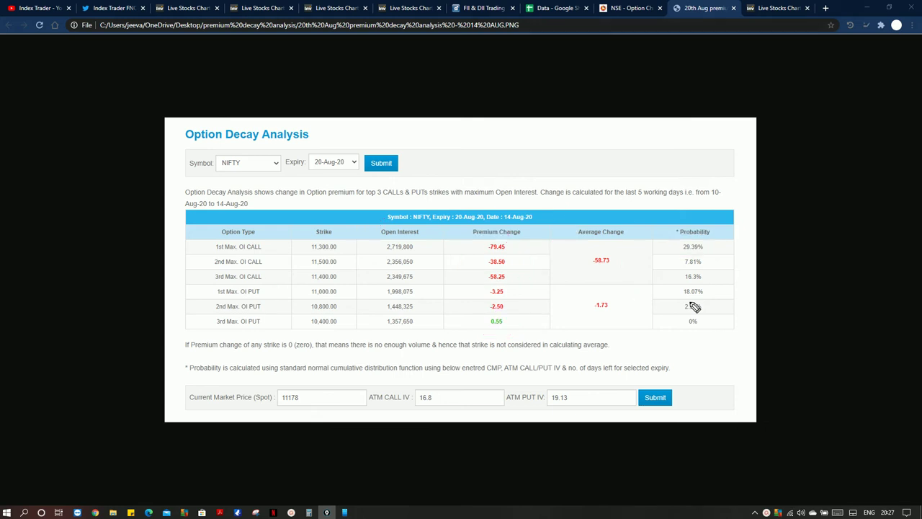
# - Switch to the hourly Nifty 50 chart and trace the rise, pullback and recovery waves of late June, mid-July and late July to August
pyautogui.click(776, 8)
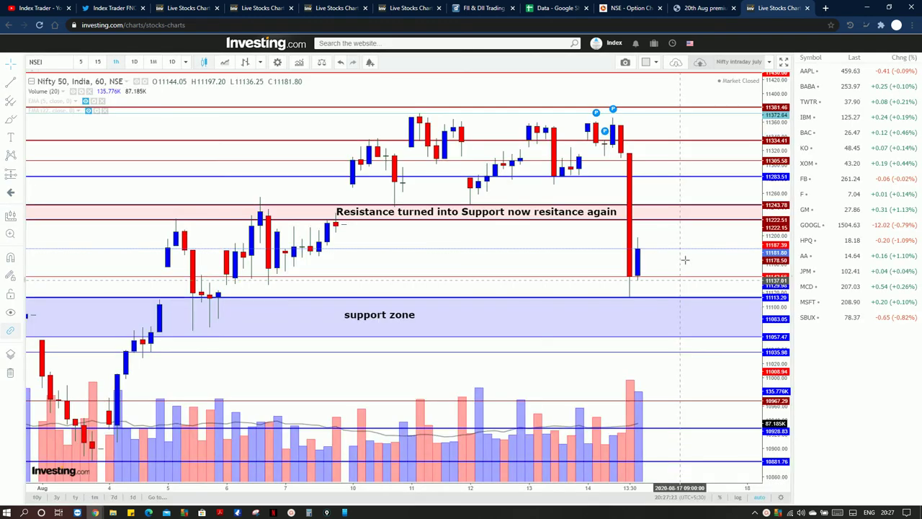
pyautogui.scroll(-3, 677, 281)
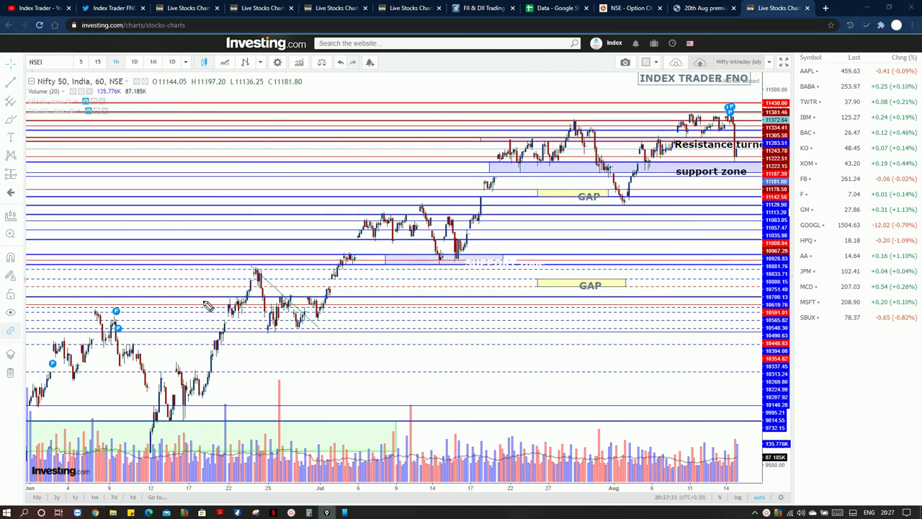
pyautogui.moveTo(202, 315)
pyautogui.mouseDown()
pyautogui.moveTo(262, 262)
pyautogui.moveTo(317, 323)
pyautogui.moveTo(352, 255)
pyautogui.mouseUp()
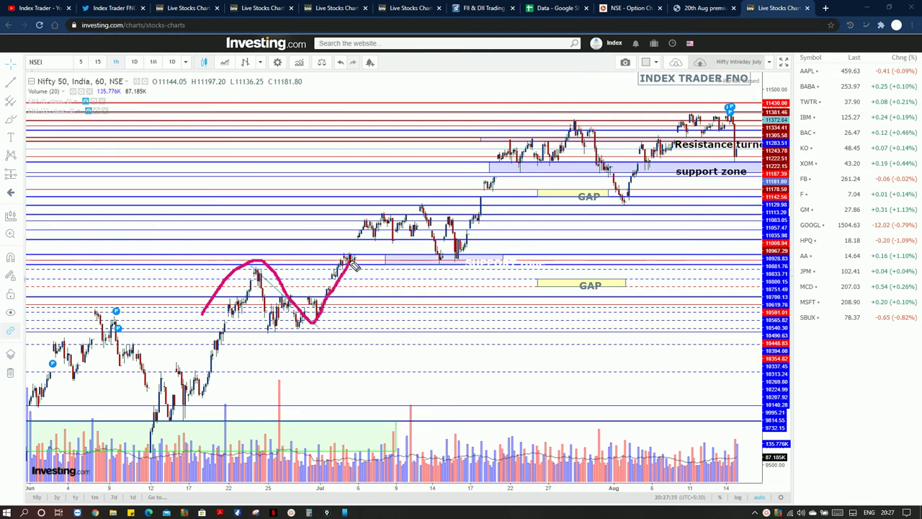
pyautogui.moveTo(336, 226)
pyautogui.mouseDown()
pyautogui.moveTo(458, 261)
pyautogui.moveTo(493, 198)
pyautogui.mouseUp()
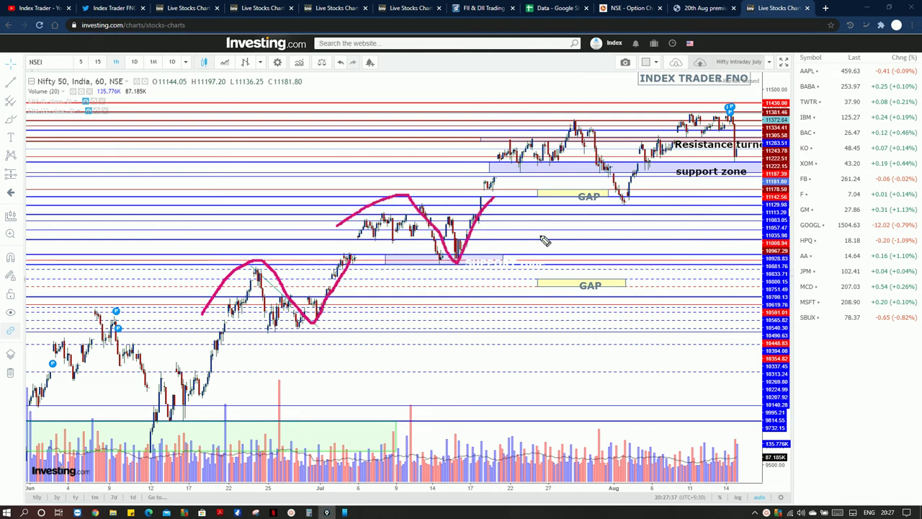
pyautogui.moveTo(495, 140)
pyautogui.mouseDown()
pyautogui.moveTo(602, 126)
pyautogui.moveTo(640, 205)
pyautogui.moveTo(693, 149)
pyautogui.moveTo(709, 105)
pyautogui.mouseUp()
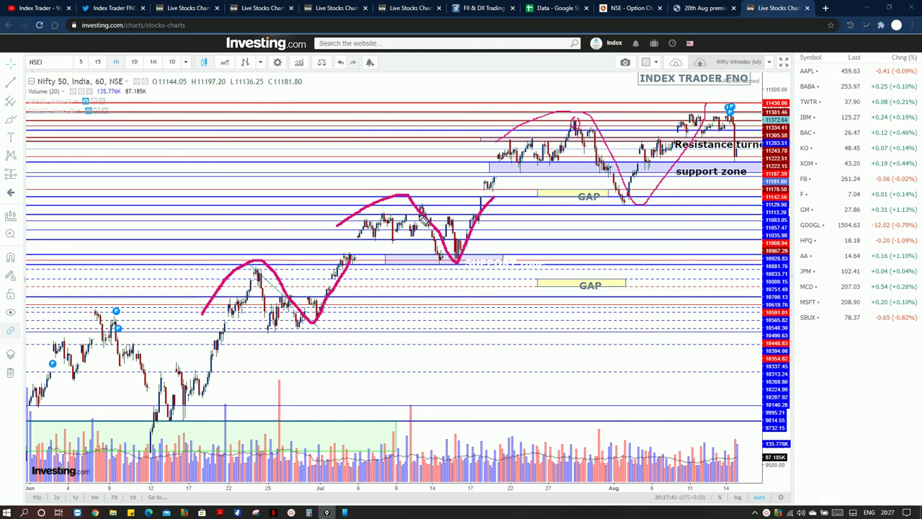
# - Circle the June and July swing highs, the rallies beyond them and the August high, and clear the annotations
pyautogui.moveTo(420, 206); pyautogui.dragTo(482, 189)
pyautogui.moveTo(268, 265)
pyautogui.mouseDown()
pyautogui.moveTo(254, 275)
pyautogui.moveTo(280, 268)
pyautogui.mouseUp()
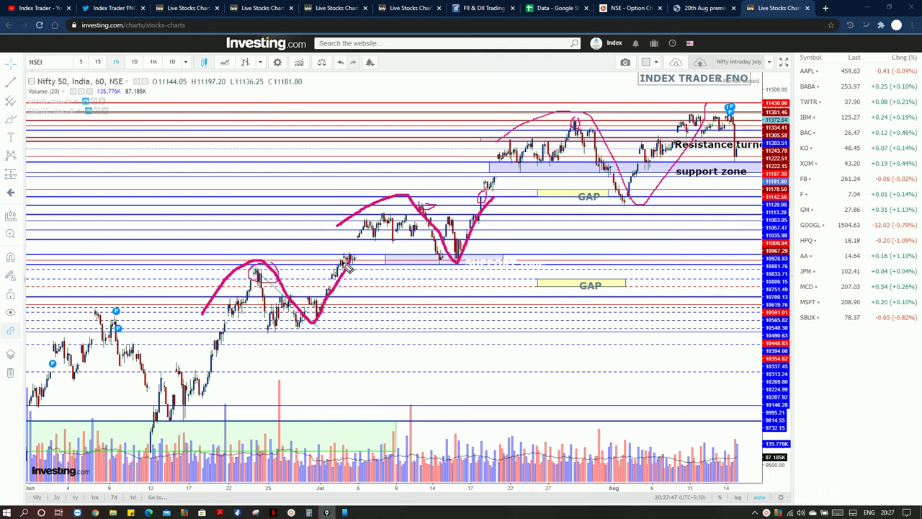
pyautogui.moveTo(348, 267)
pyautogui.mouseDown()
pyautogui.moveTo(335, 254)
pyautogui.moveTo(358, 261)
pyautogui.mouseUp()
pyautogui.moveTo(701, 104); pyautogui.dragTo(690, 123)
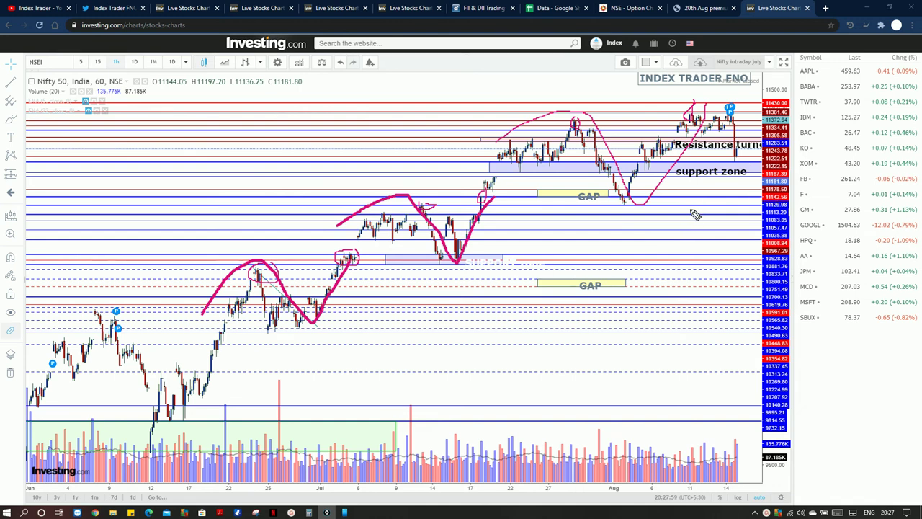
pyautogui.press('e')
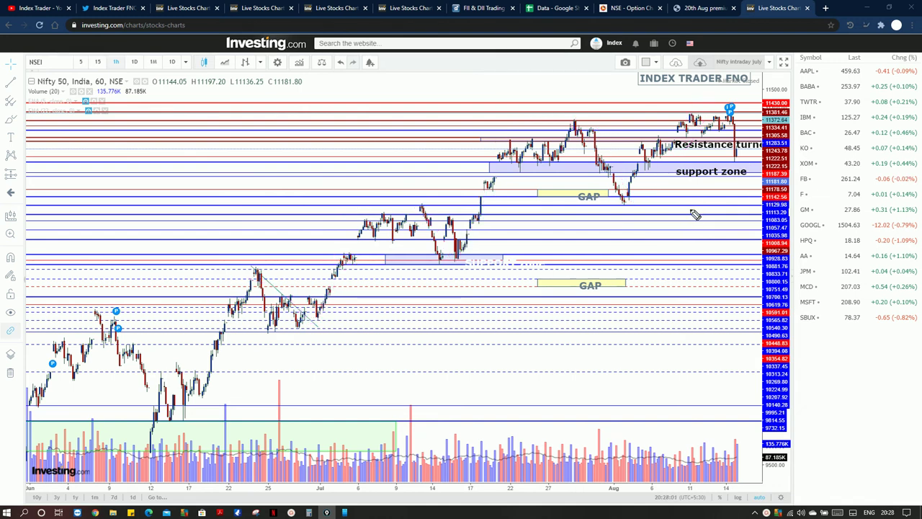
# - Examine the latest hourly candles against the resistance band at 11,222–11,243 and the support zone at 11,057–11,113
pyautogui.scroll(5, 695, 214)
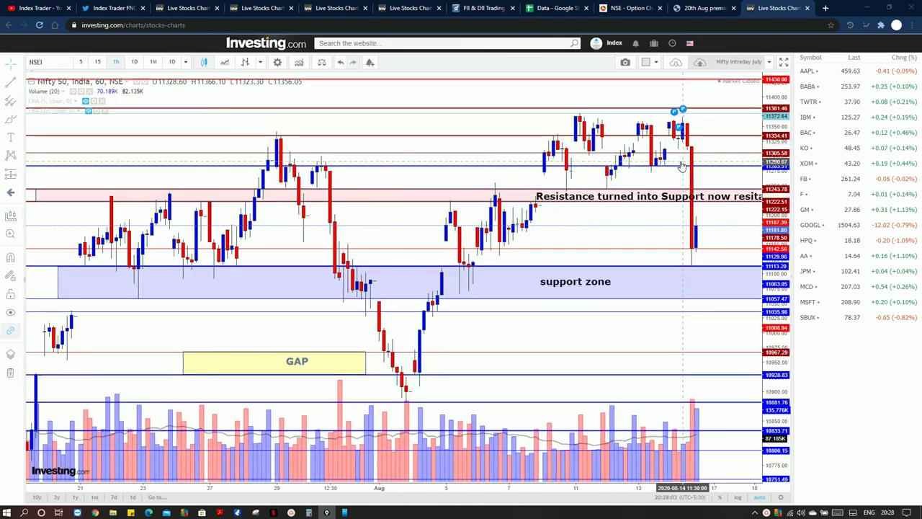
pyautogui.scroll(3, 696, 158)
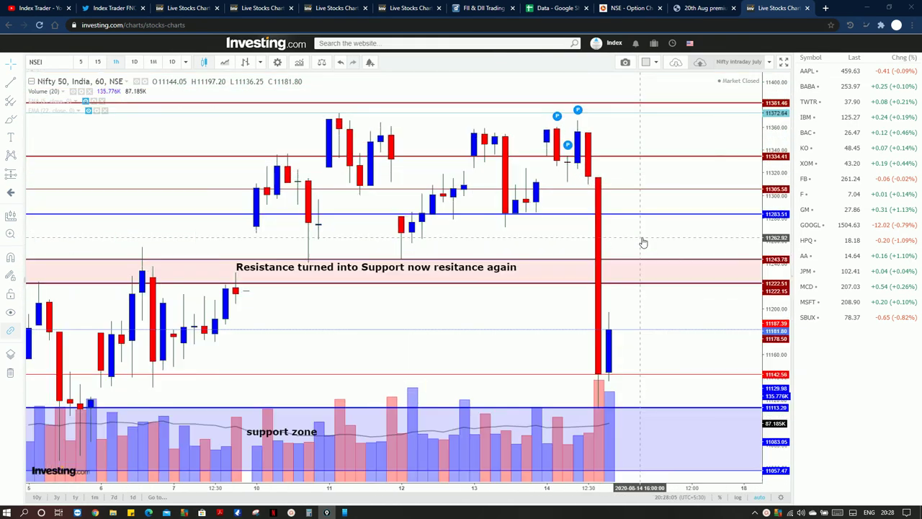
pyautogui.scroll(-1, 412, 284)
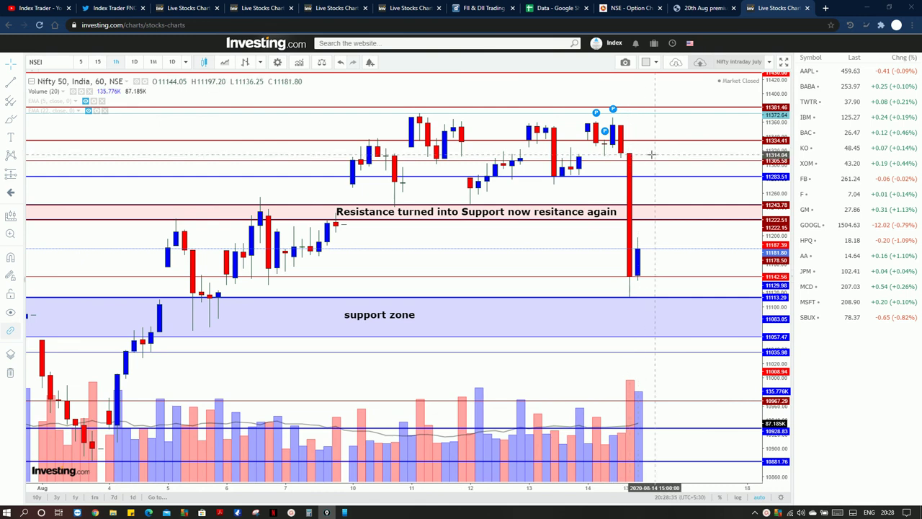
pyautogui.scroll(2, 669, 238)
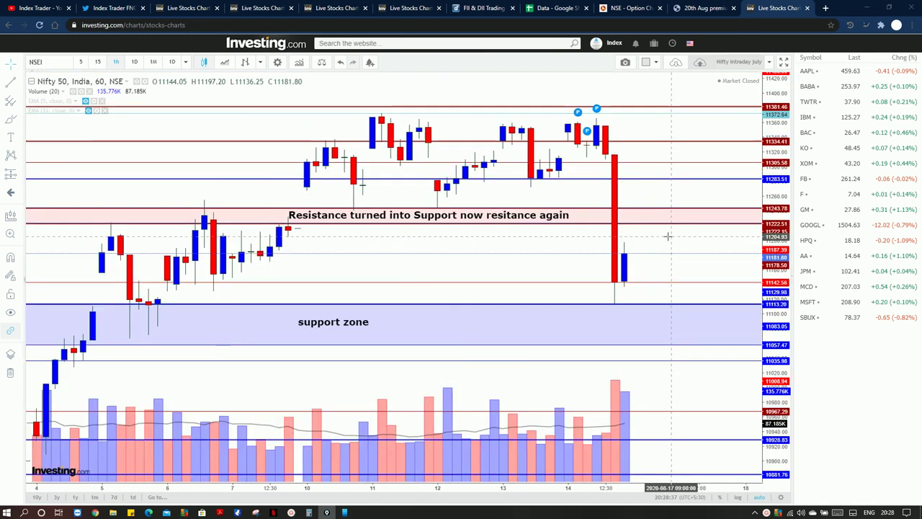
pyautogui.scroll(-1, 668, 237)
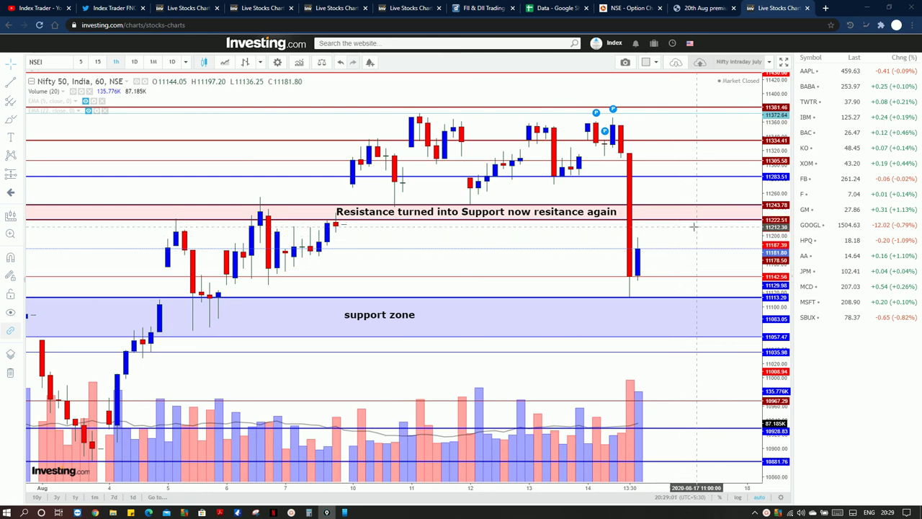
pyautogui.scroll(-2, 686, 231)
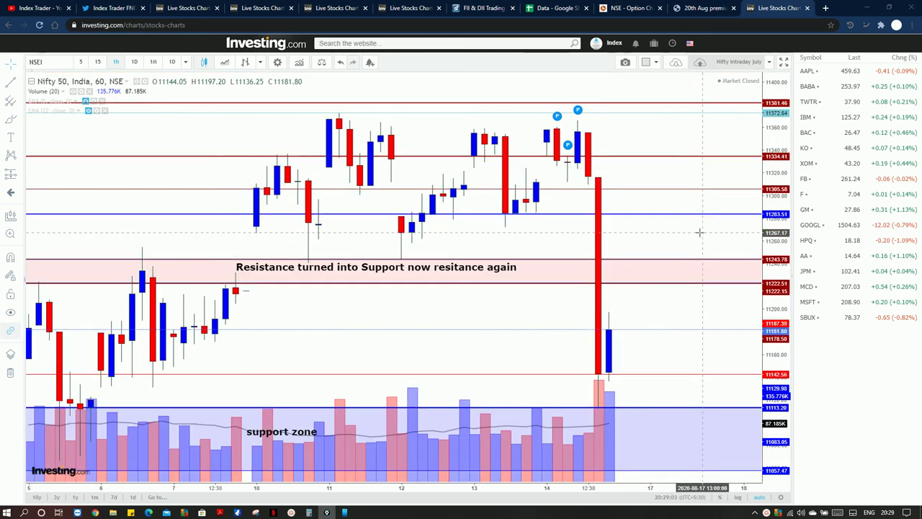
pyautogui.moveTo(677, 232); pyautogui.dragTo(639, 238)
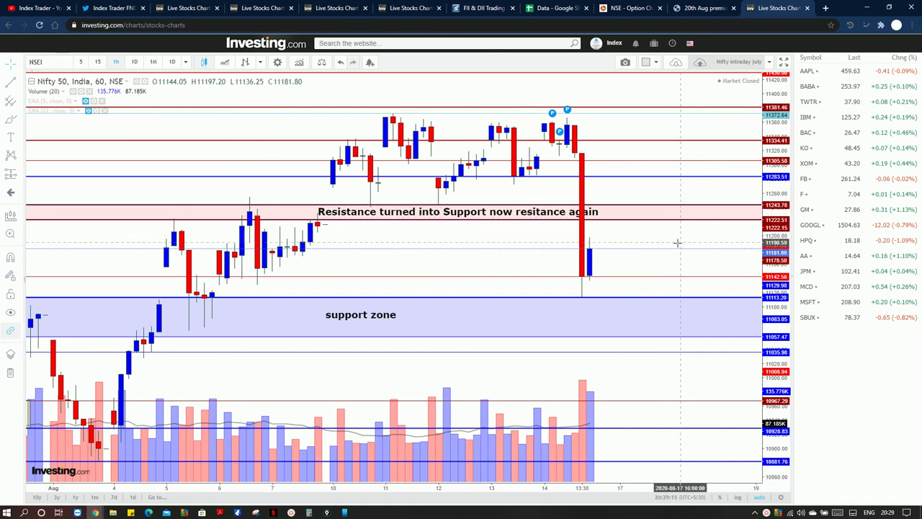
pyautogui.moveTo(670, 238); pyautogui.dragTo(648, 242)
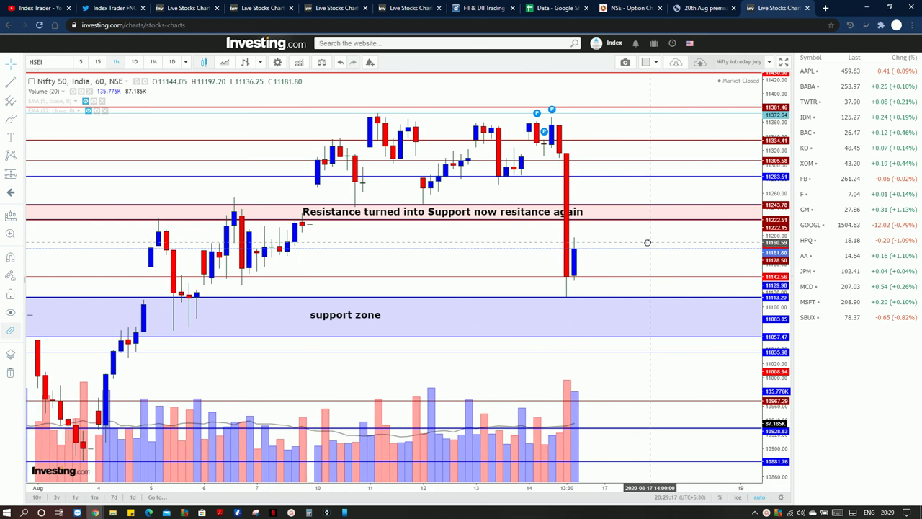